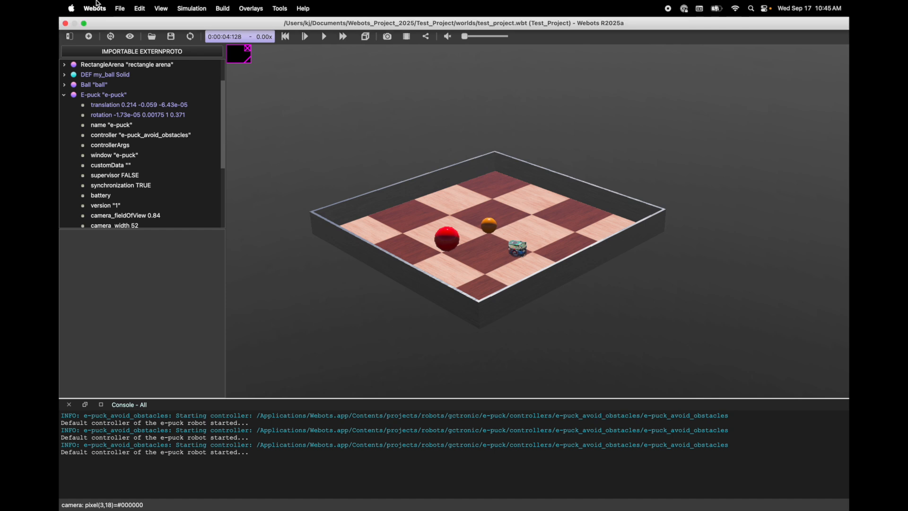
Step: Start a new project directory in a new folder named my_first_webots_project inside Webots_Project_2025
left_click(119, 9)
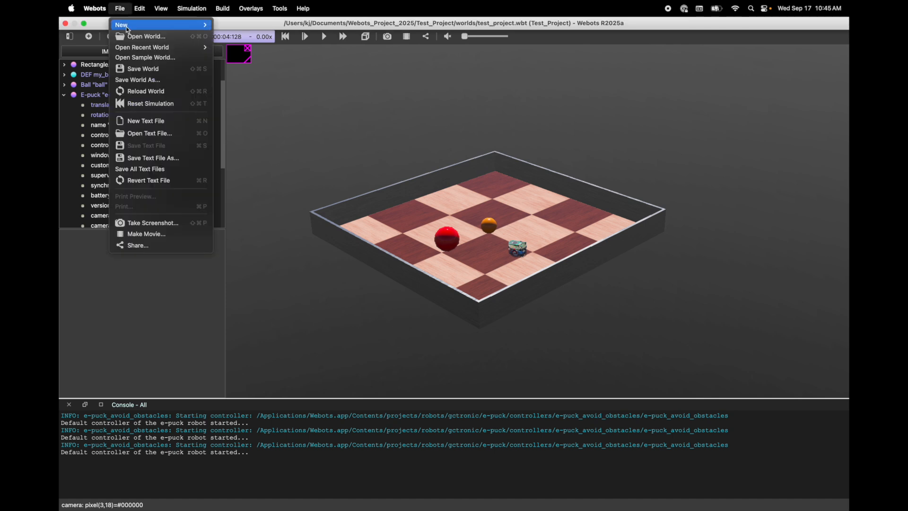
mouse_move(126, 27)
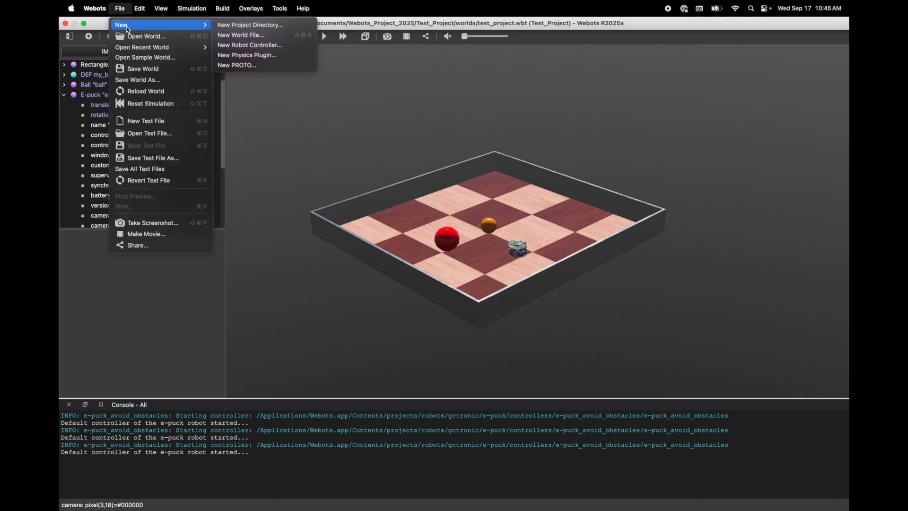
left_click(241, 28)
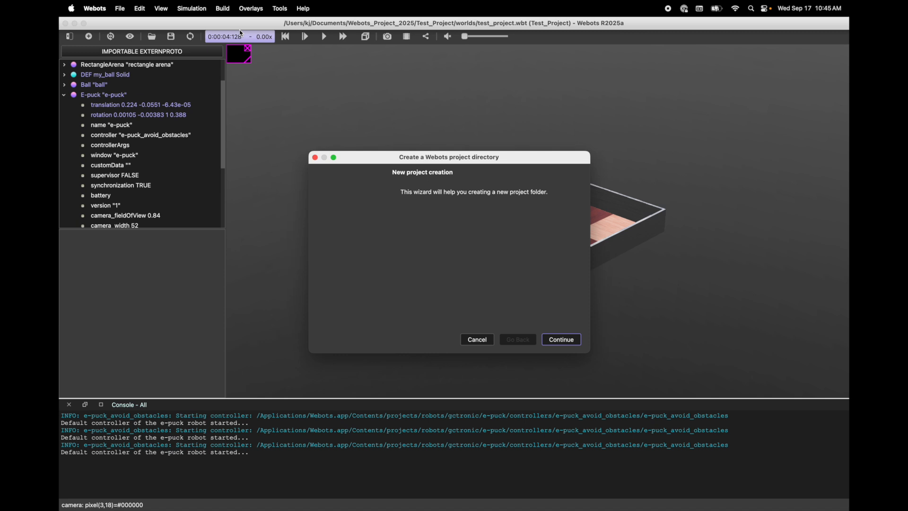
left_click(563, 342)
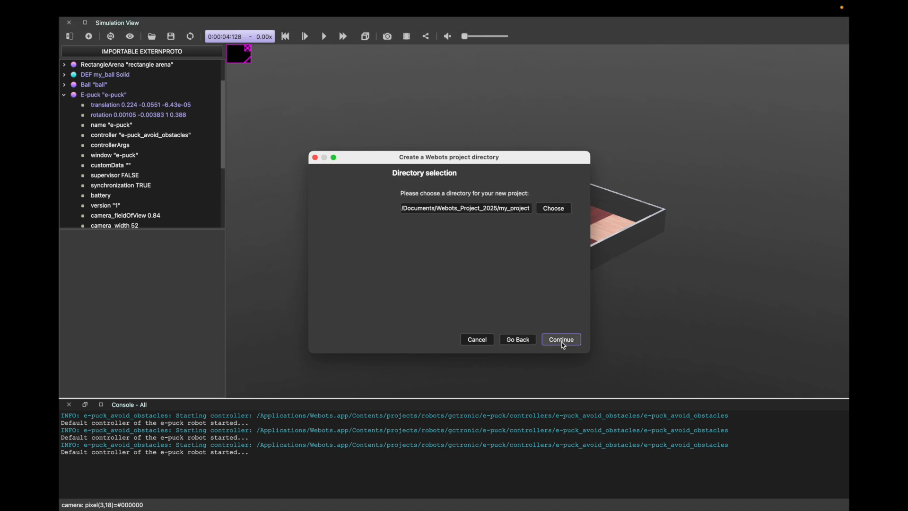
left_click(547, 211)
left_click(427, 371)
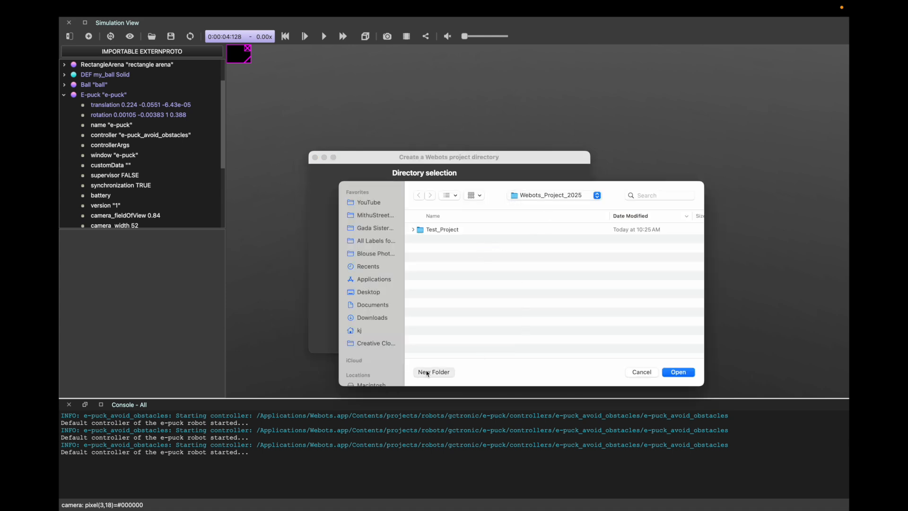
type("my")
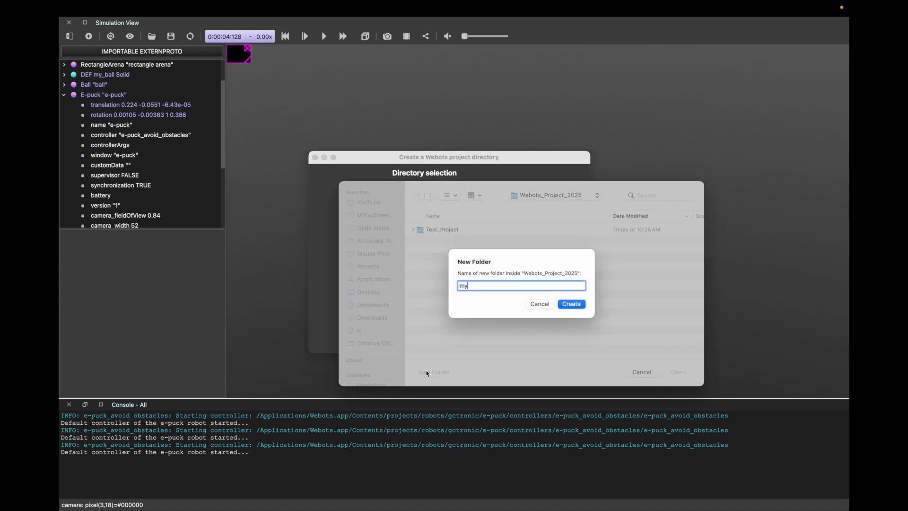
type("_first_webots_project")
left_click(573, 304)
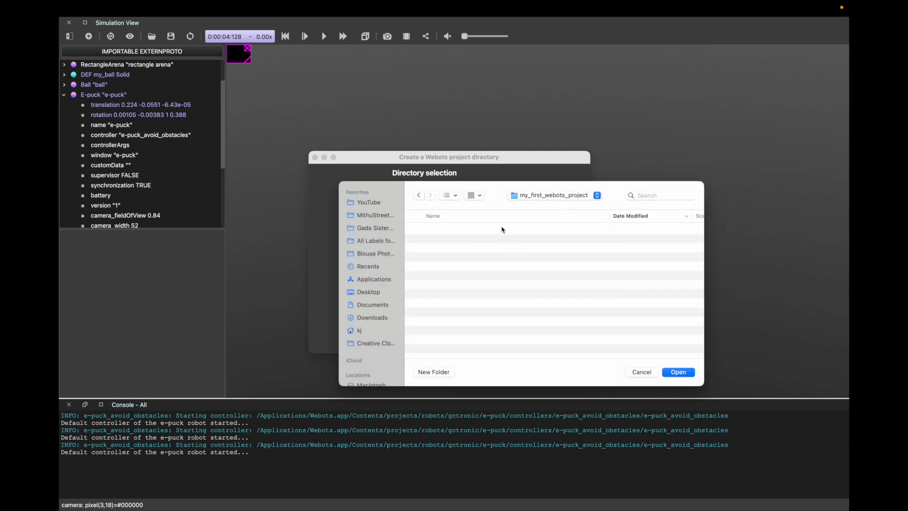
left_click(684, 373)
left_click(554, 341)
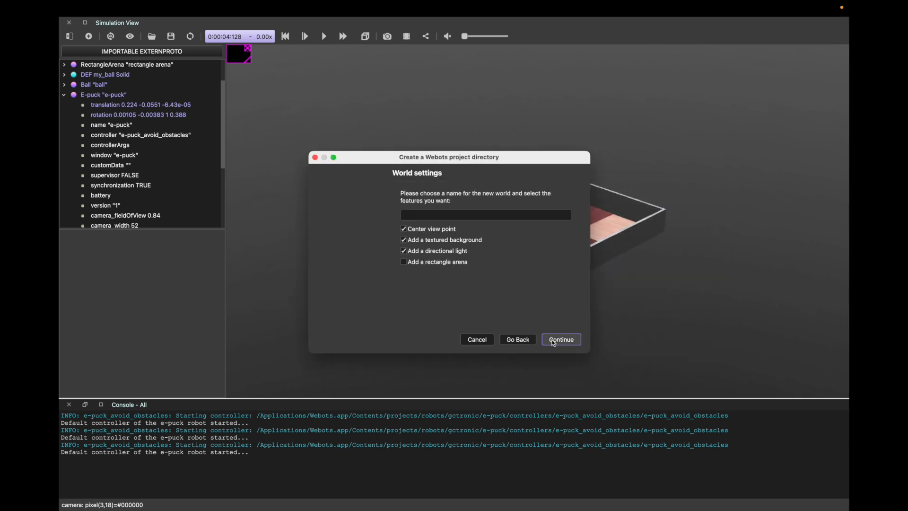
Step: Name the new world my_first_webots_world, include a rectangle arena, and finish creating the project
left_click(434, 216)
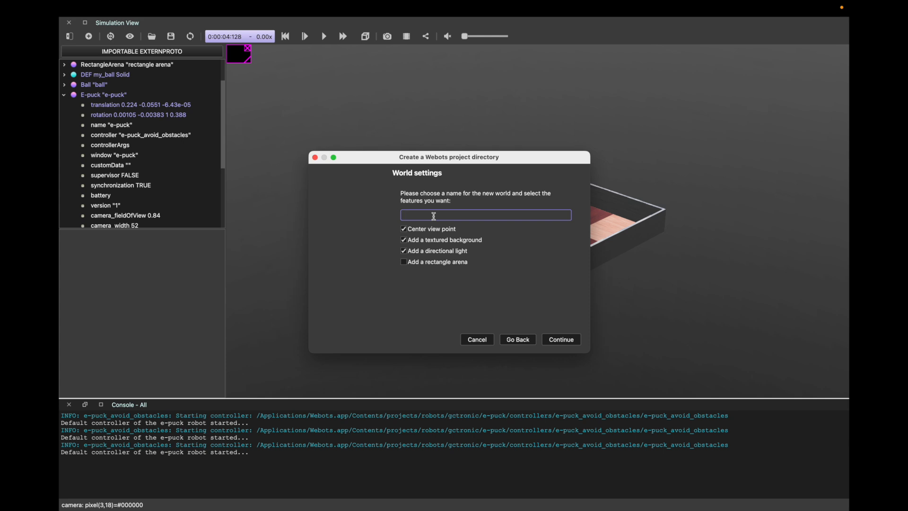
type("my_first_webots_world")
left_click(562, 339)
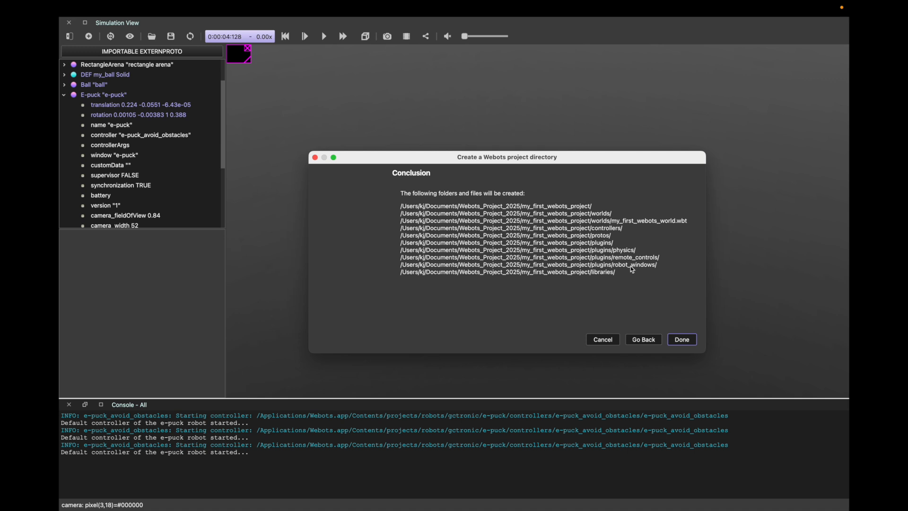
left_click(682, 340)
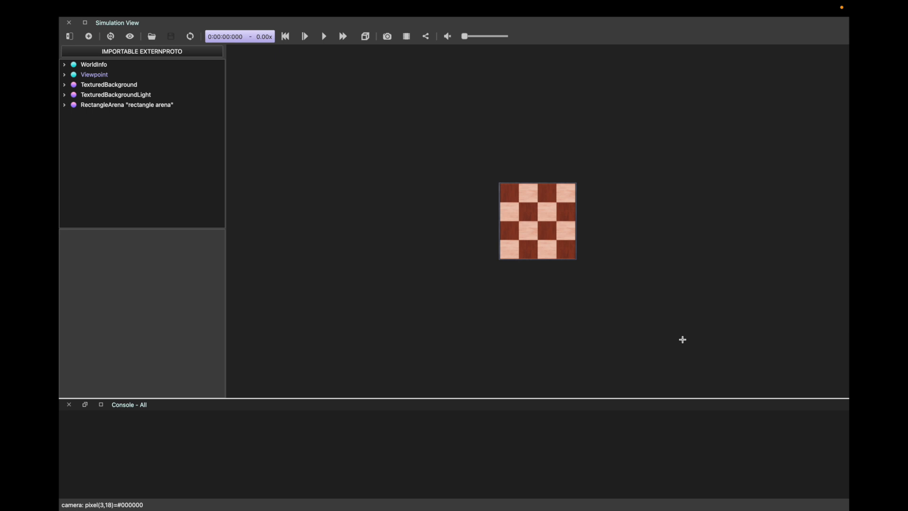
Step: Examine the scene tree nodes one by one: WorldInfo, Viewpoint, TexturedBackground, TexturedBackgroundLight and RectangleArena
left_click(113, 65)
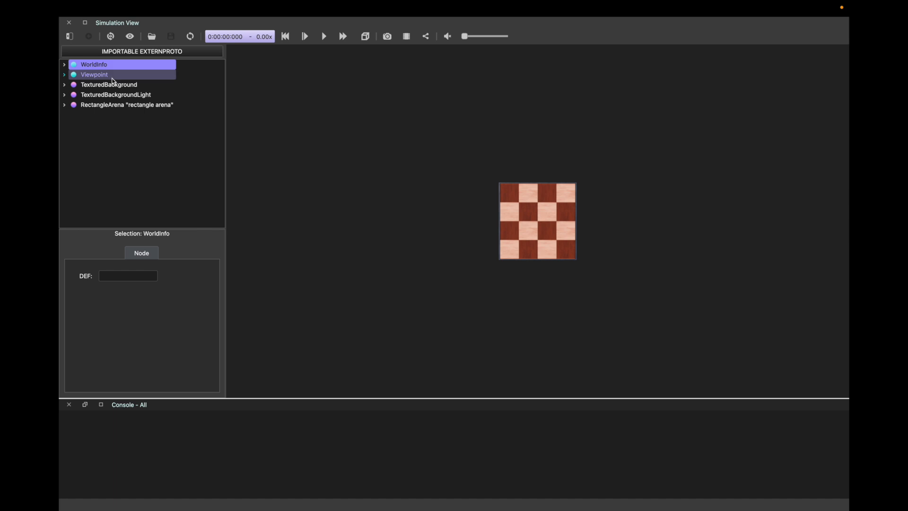
left_click(112, 77)
left_click(116, 86)
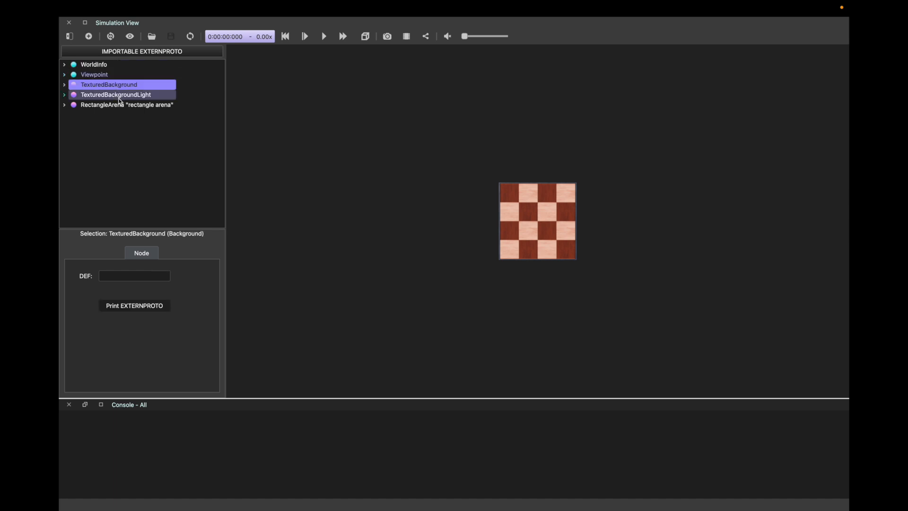
left_click(119, 98)
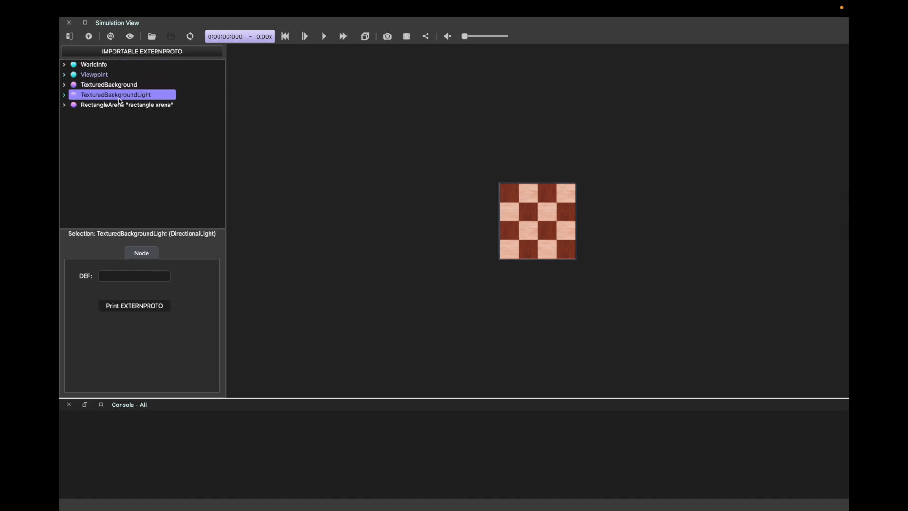
left_click(120, 104)
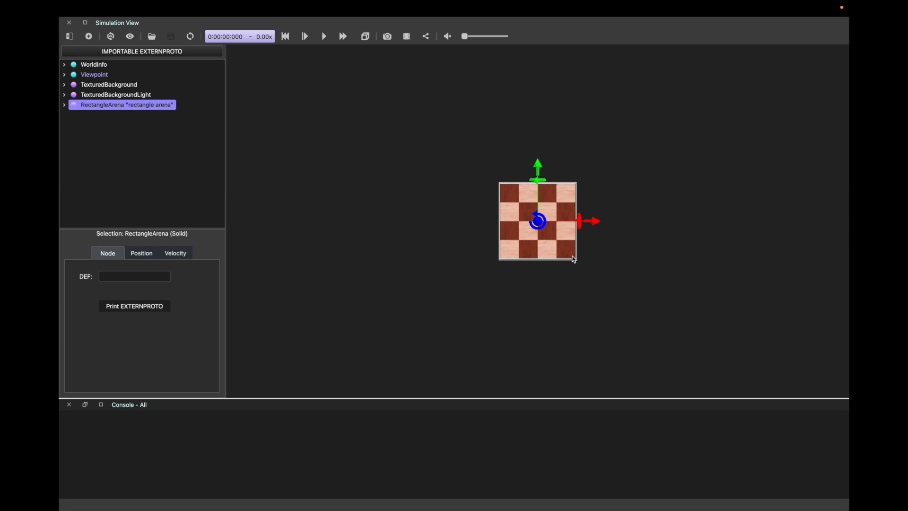
Step: Set an angled, closer viewpoint on the rectangle arena and save the world with it
left_click_drag(556, 255, 538, 208)
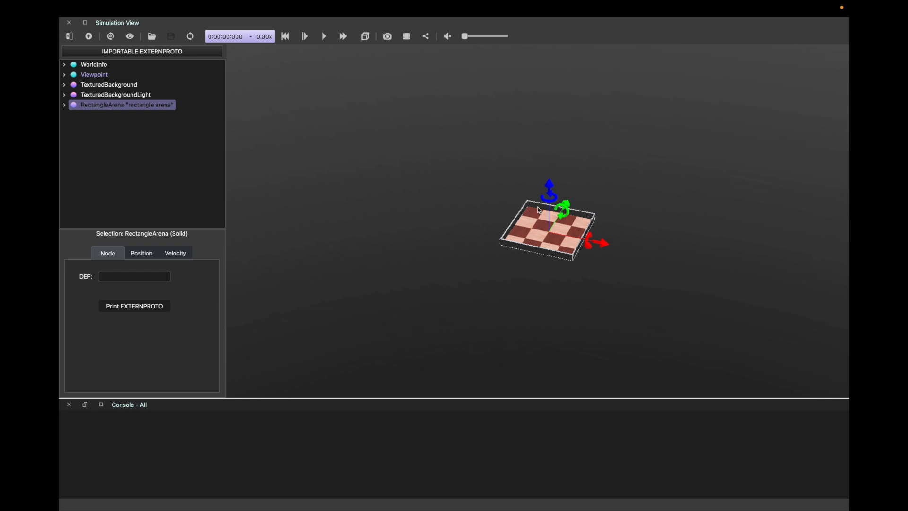
scroll(556, 243, "up", 10)
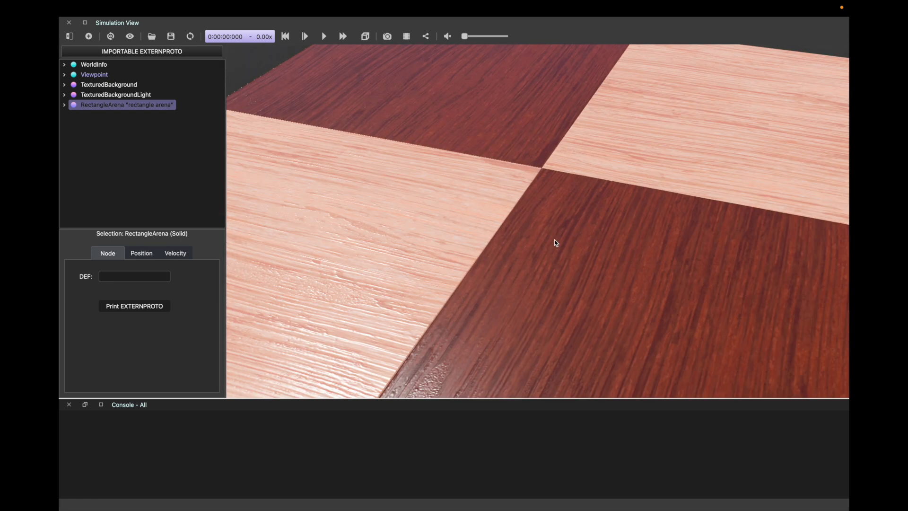
scroll(557, 242, "down", 8)
scroll(556, 243, "up", 1)
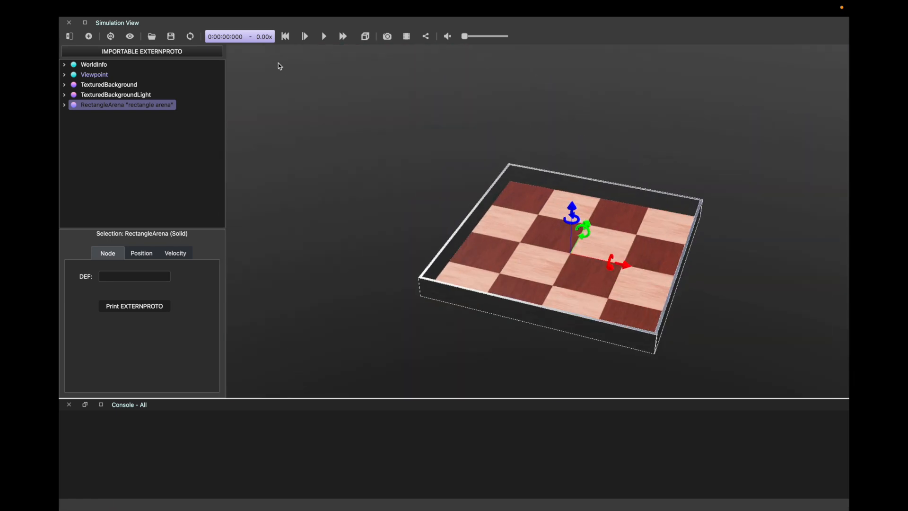
left_click(171, 37)
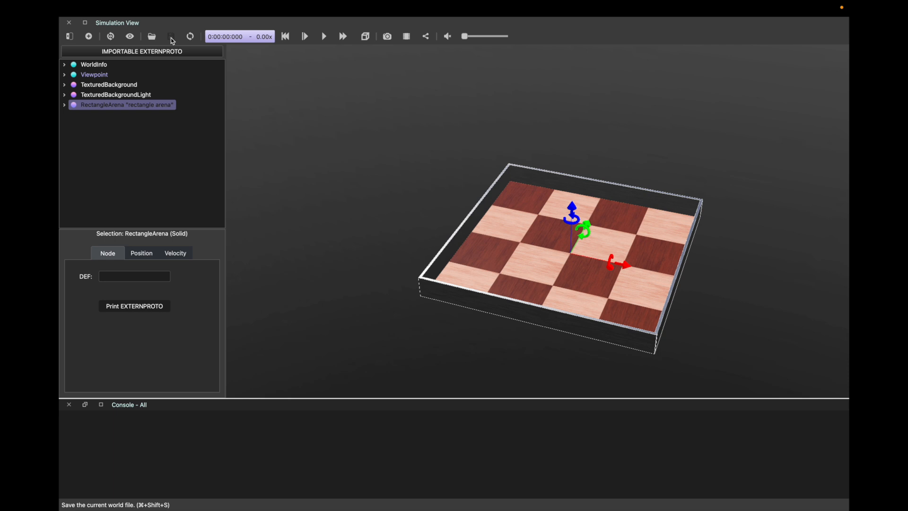
Step: Zoom away from the saved viewpoint, reset the simulation to its initial state, and deselect the arena
scroll(565, 211, "down", 2)
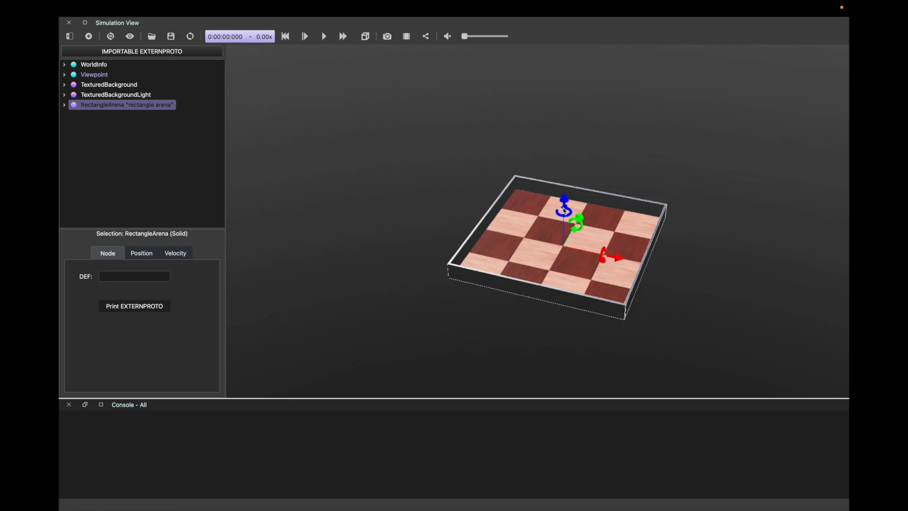
scroll(565, 211, "up", 10)
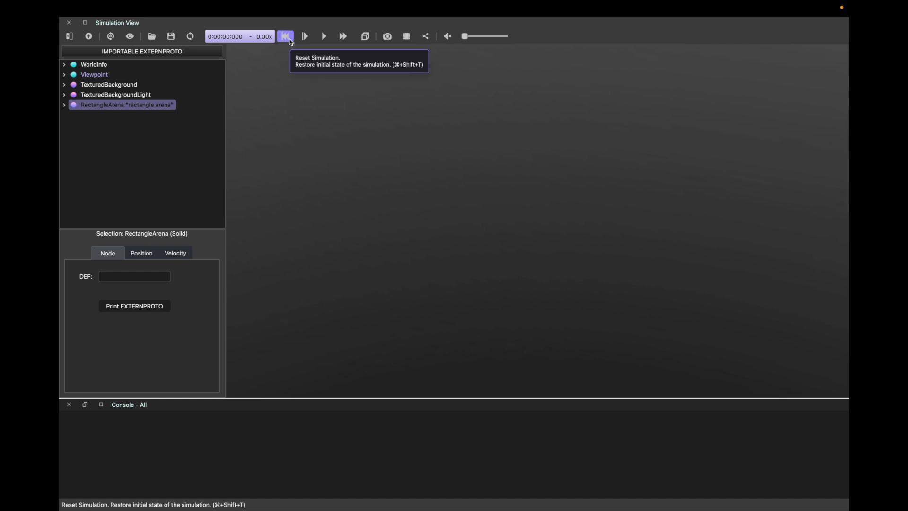
left_click(290, 41)
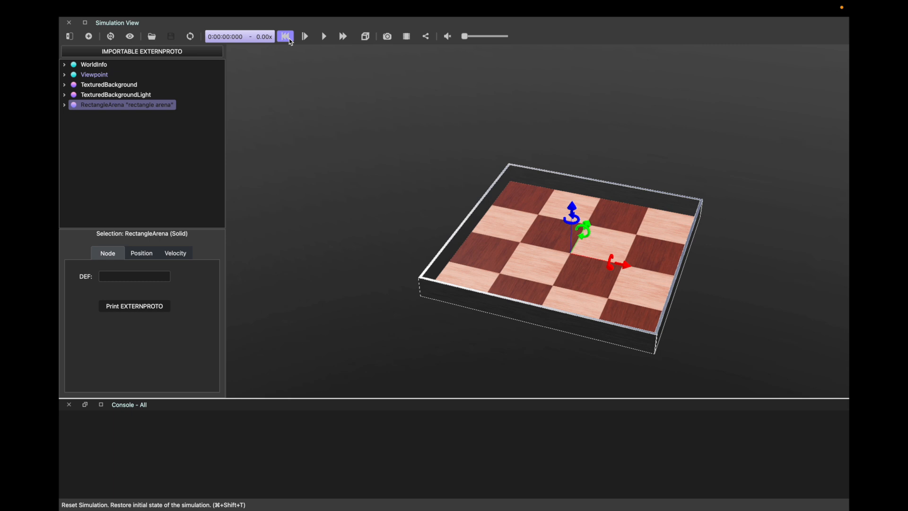
left_click(404, 212)
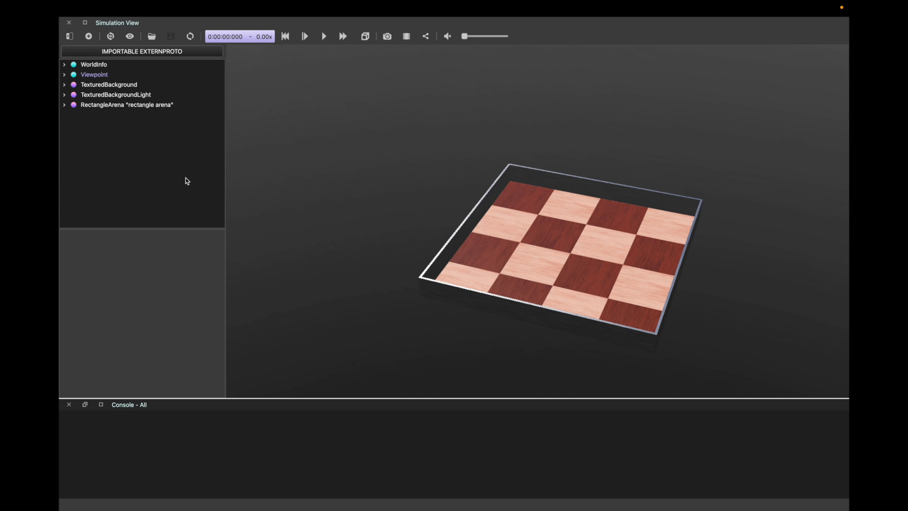
Step: Add a Ball (Solid) node after RectangleArena from the balls objects of the Webots Projects PROTO nodes
left_click(118, 105)
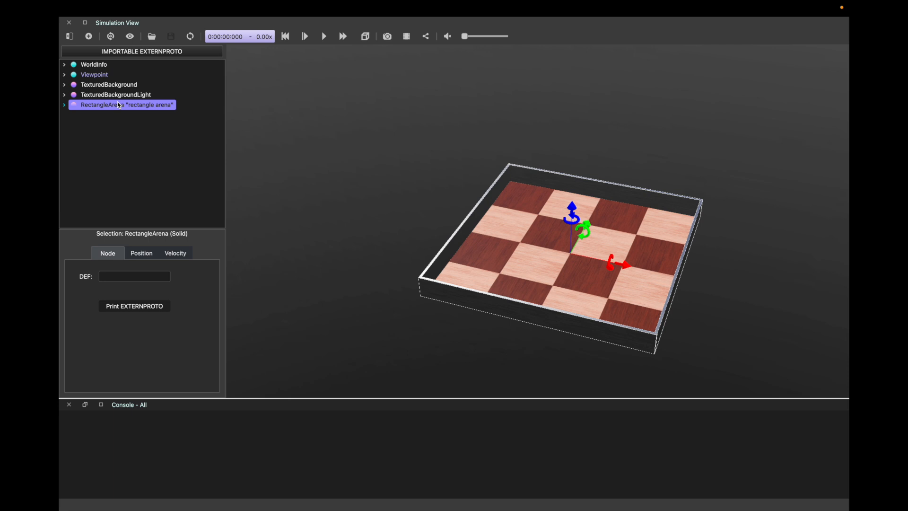
left_click(88, 37)
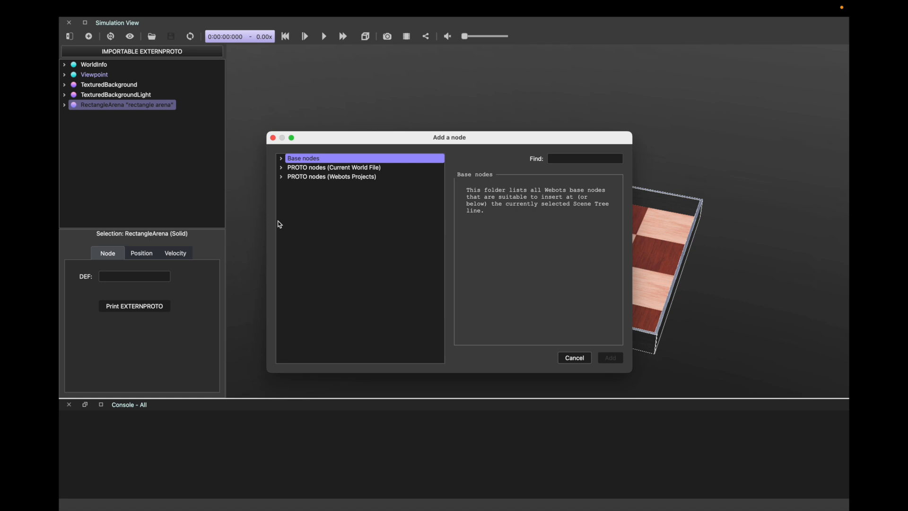
left_click(305, 178)
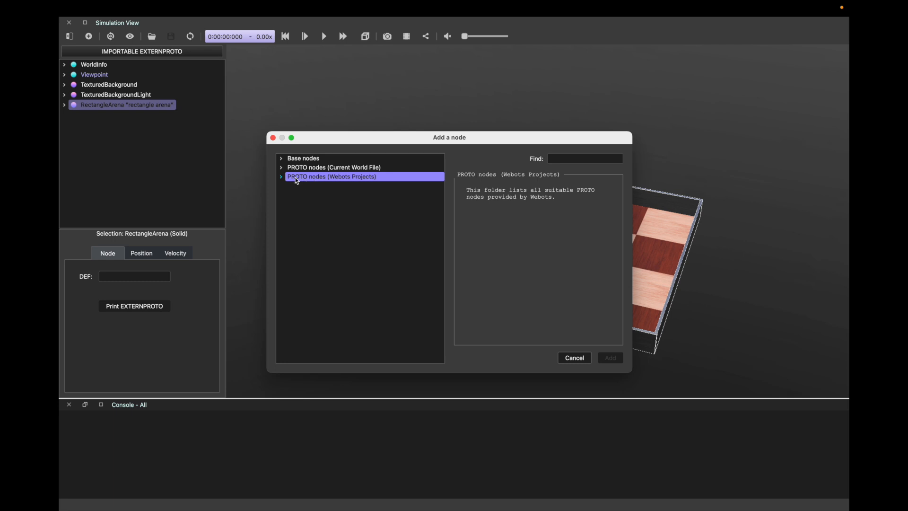
left_click(283, 176)
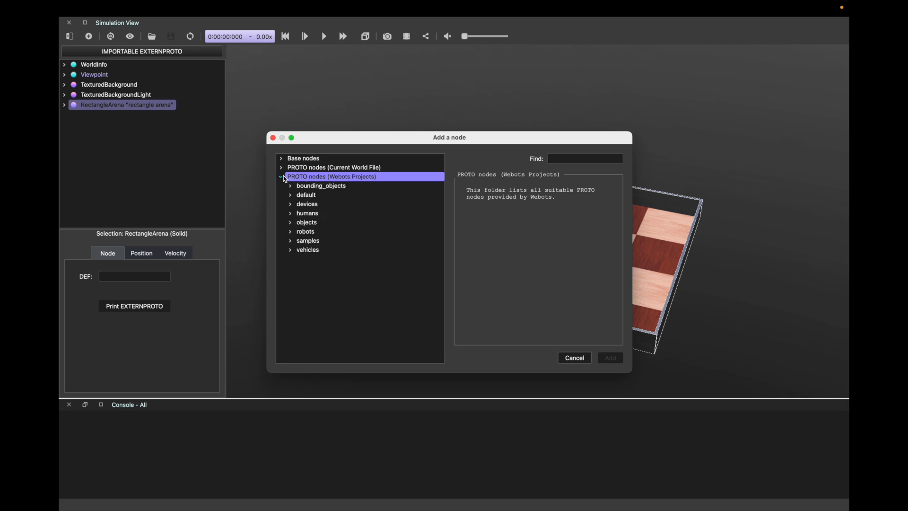
left_click(290, 222)
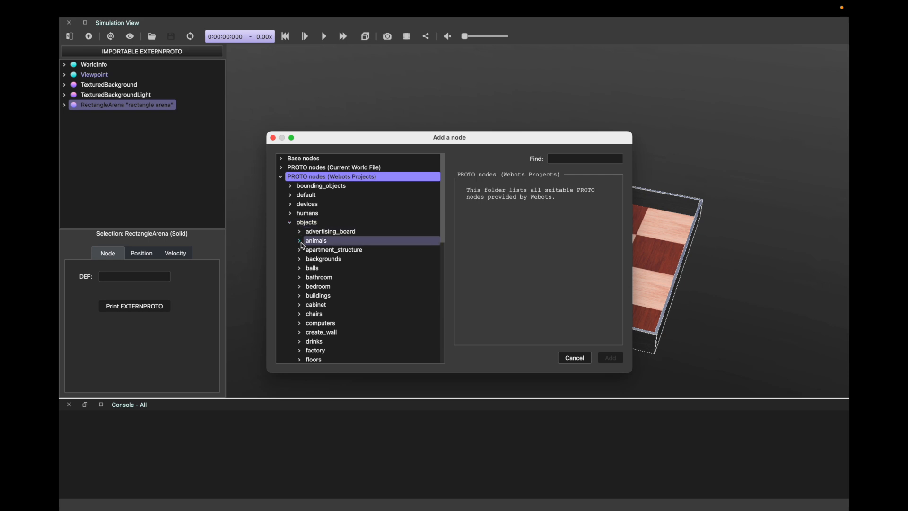
left_click(299, 268)
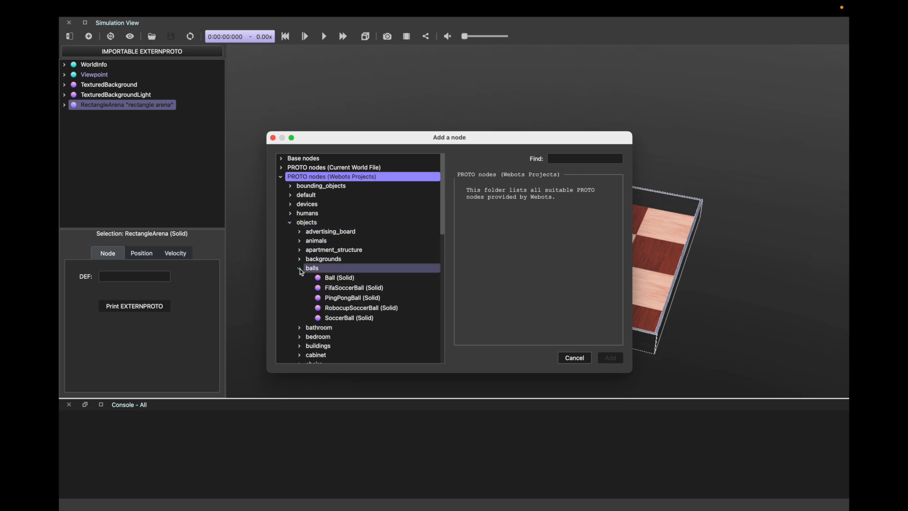
left_click(338, 279)
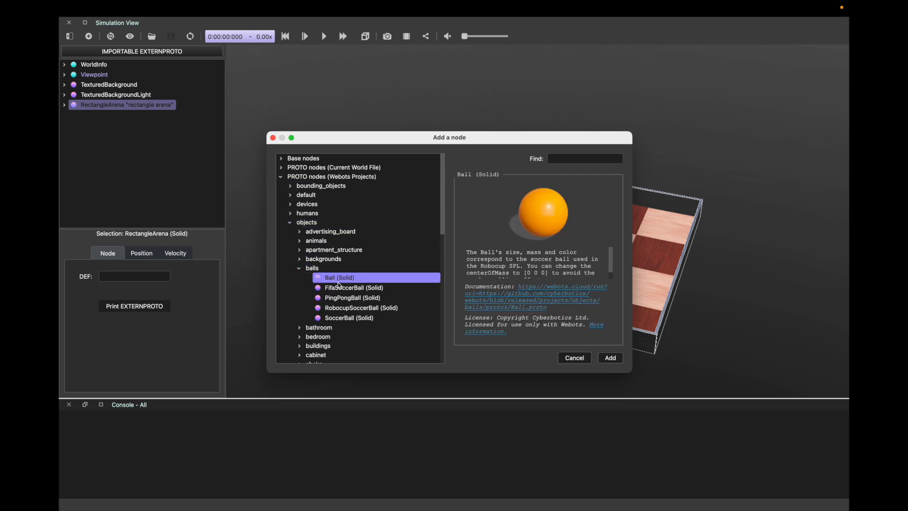
left_click(610, 358)
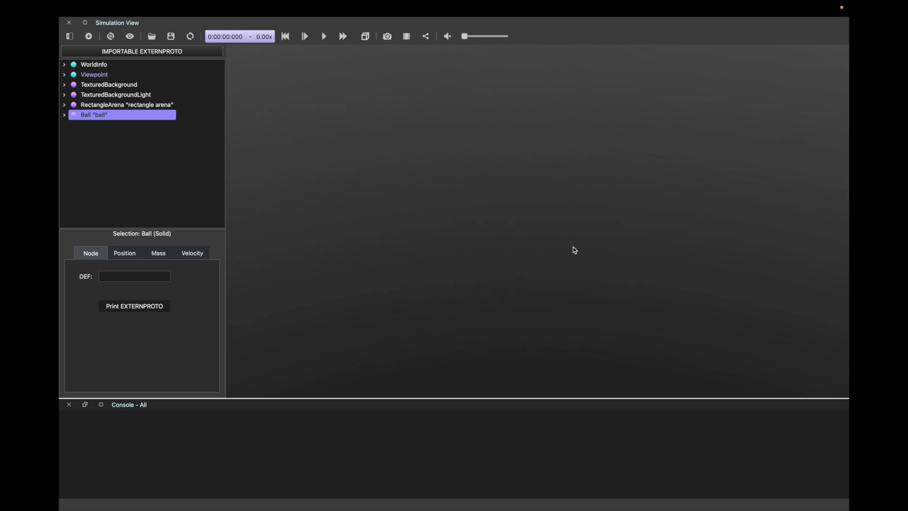
Step: Inspect the added ball in the arena up close and leave its node selected
scroll(573, 249, "up", 5)
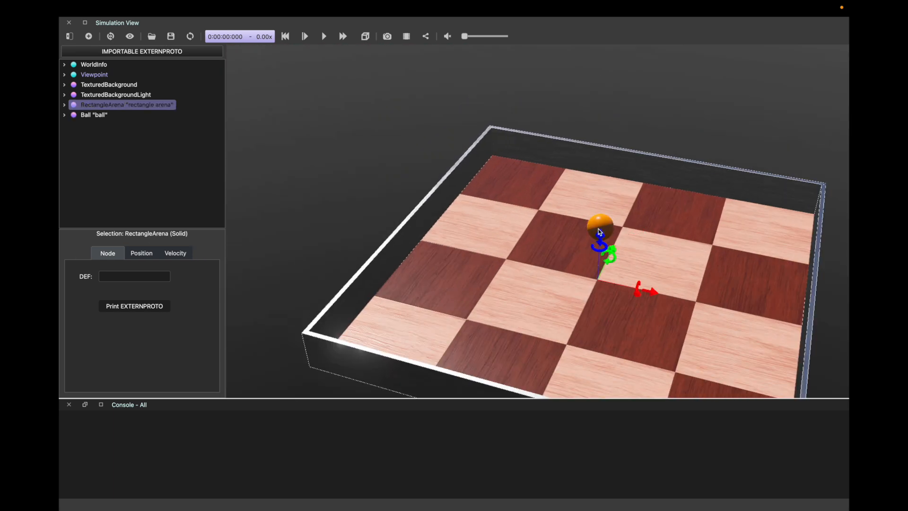
left_click(599, 231)
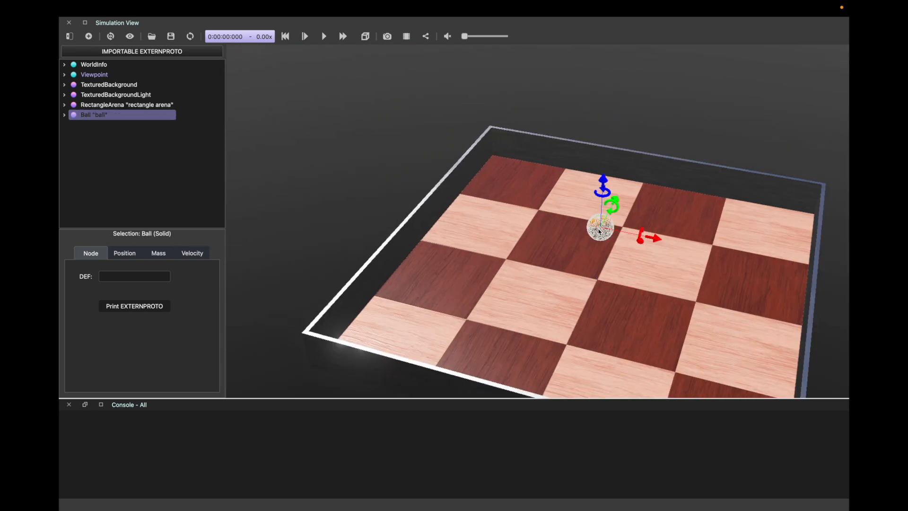
left_click(522, 256)
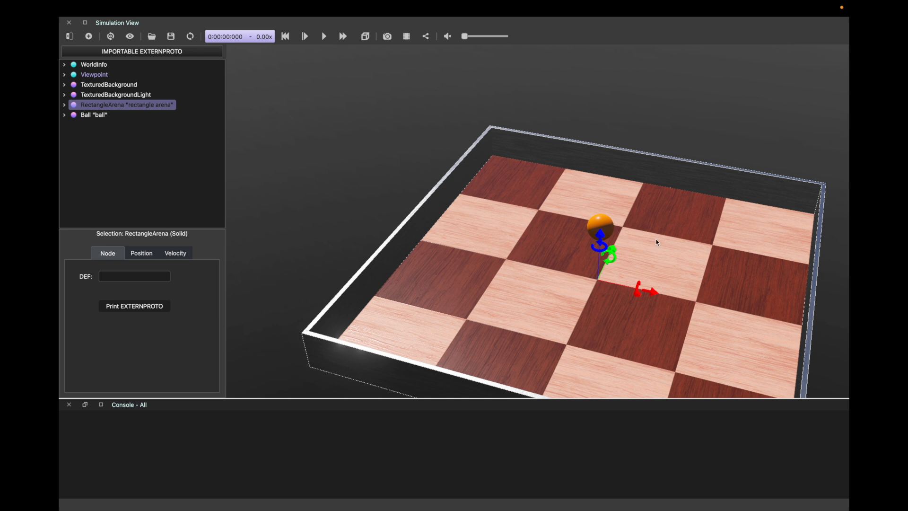
left_click(95, 115)
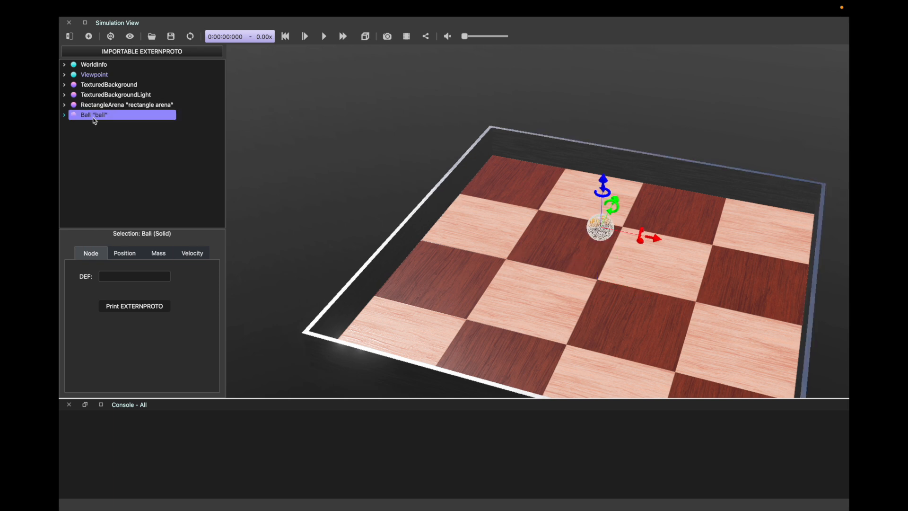
Step: Expand the Ball node and set its radius to 0.1
left_click(64, 116)
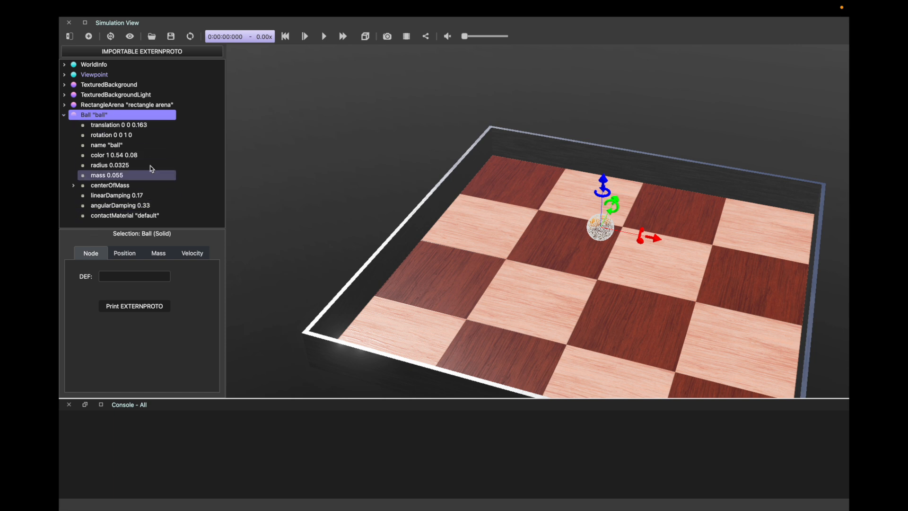
left_click(110, 165)
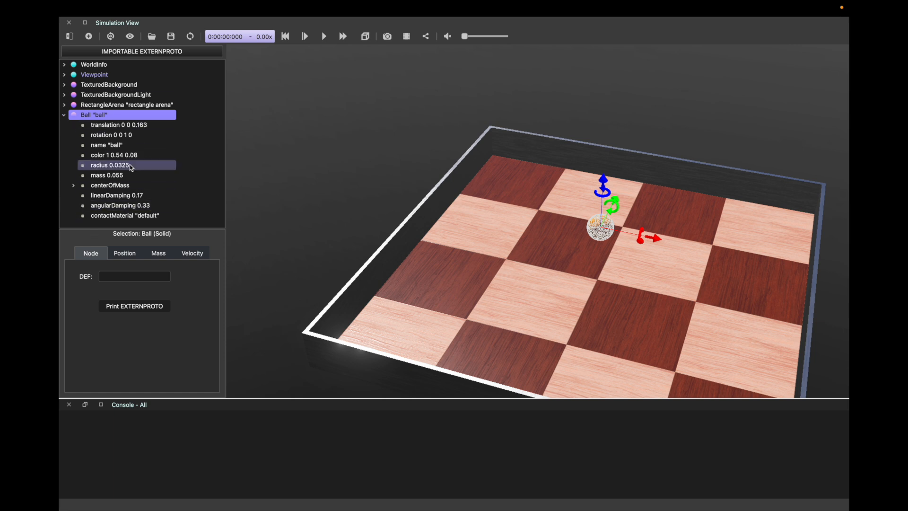
left_click(143, 318)
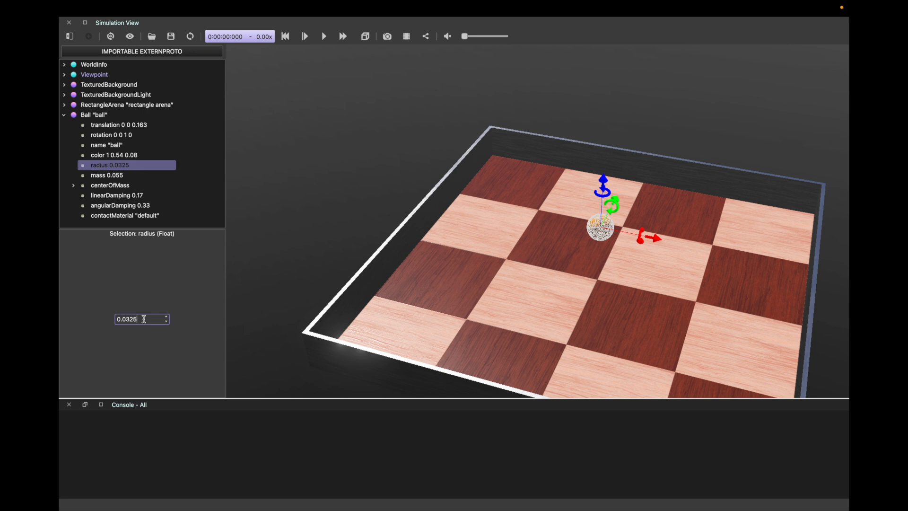
key("BackSpace")
key("BackSpace")
key("BackSpace")
key("BackSpace")
type("1")
key("Return")
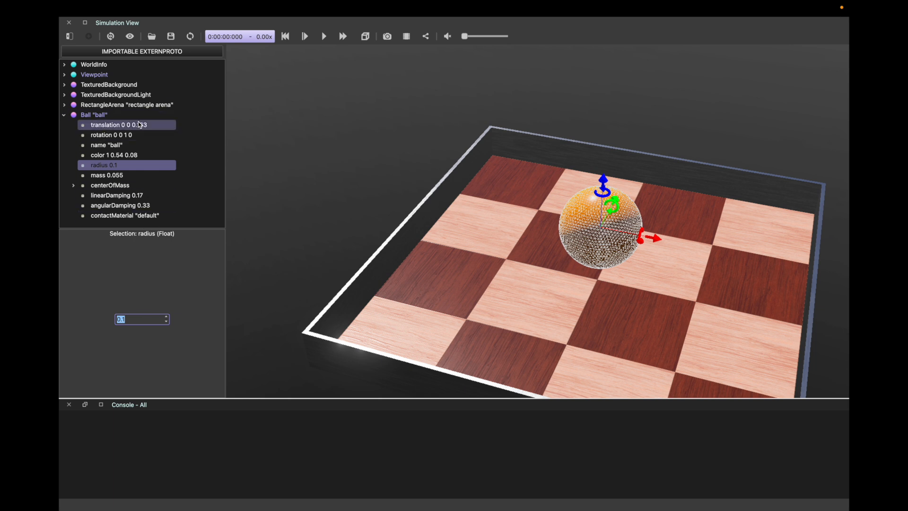
Step: Review the ball's translation, rotation, color, mass, centerOfMass and contactMaterial fields, then collapse its node and save the world
left_click(128, 125)
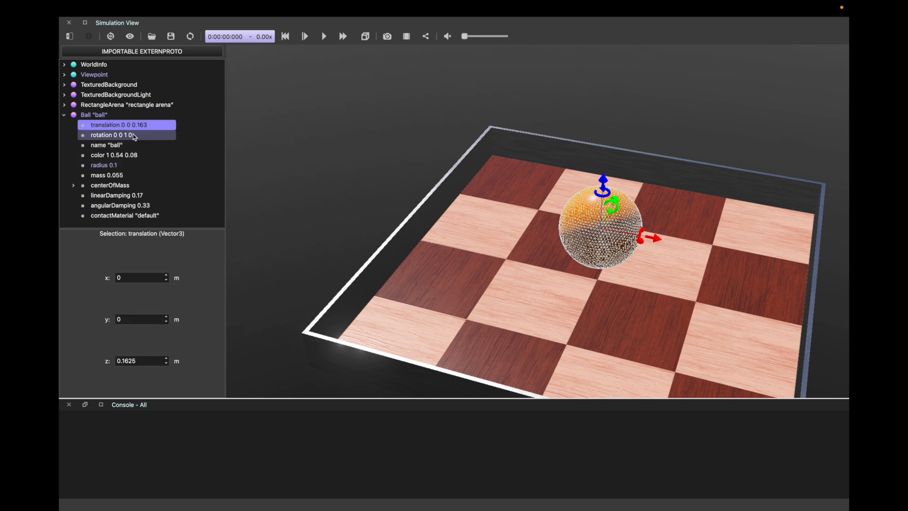
left_click(134, 135)
left_click(137, 156)
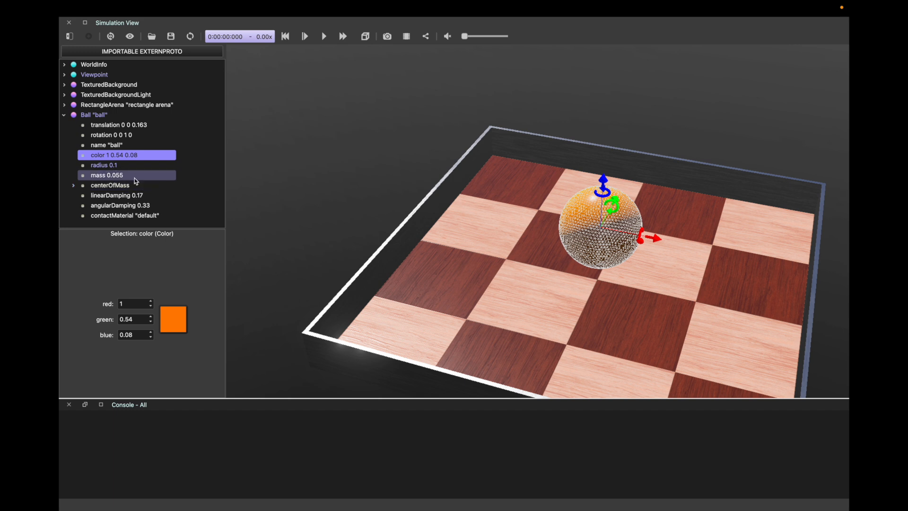
left_click(135, 178)
left_click(114, 185)
left_click(123, 223)
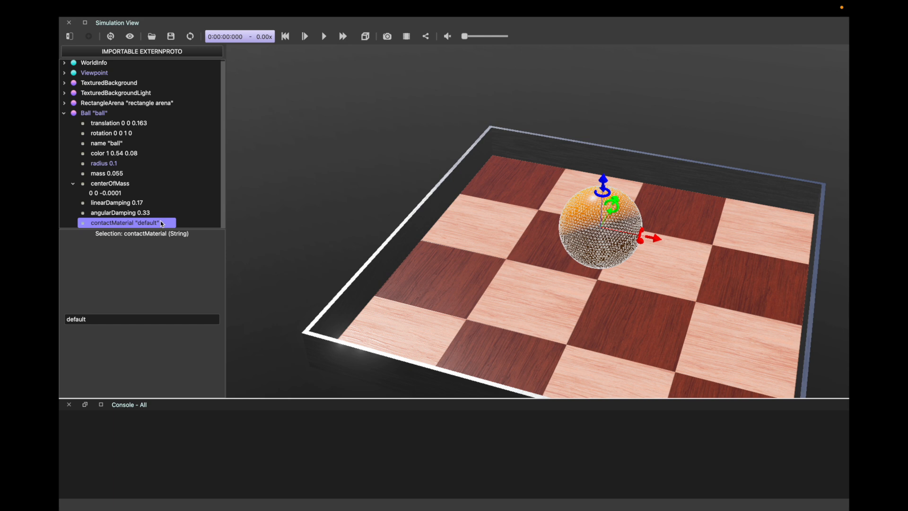
left_click(63, 113)
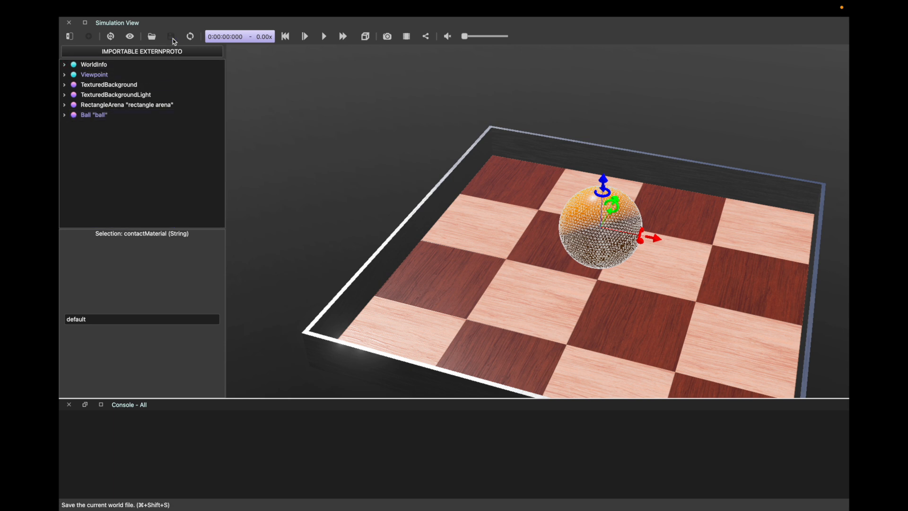
Step: Add a Solid base node to the scene tree after RectangleArena
left_click(109, 104)
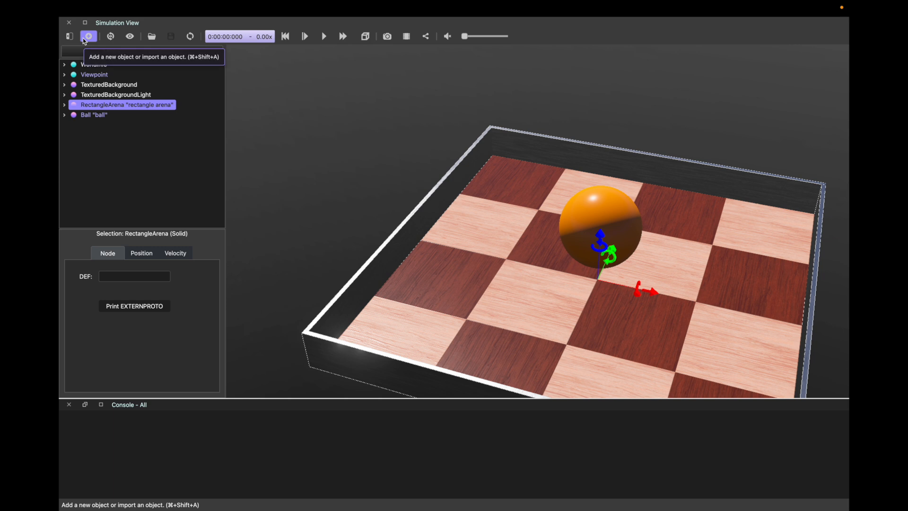
left_click(88, 37)
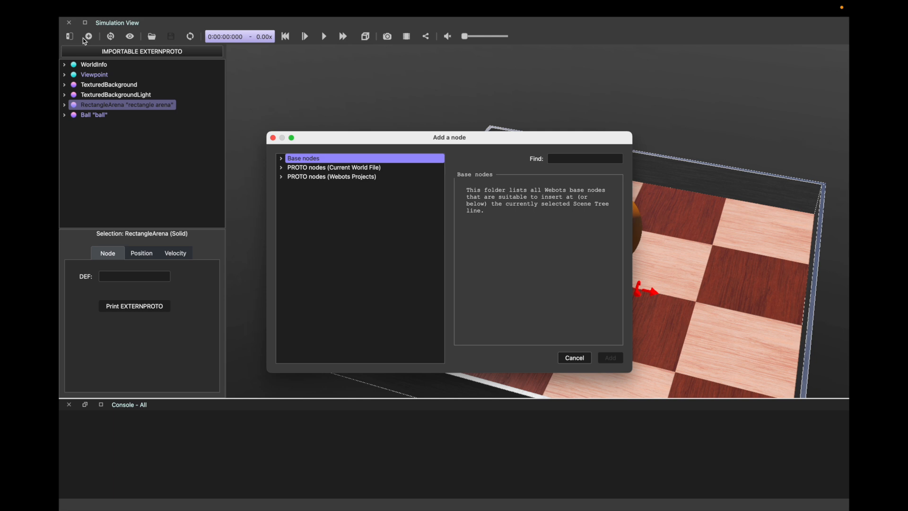
left_click(281, 159)
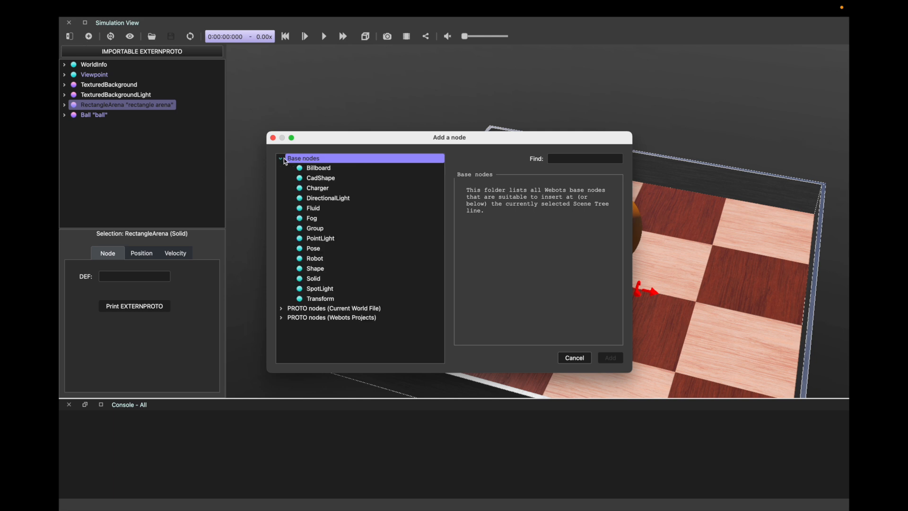
left_click(328, 280)
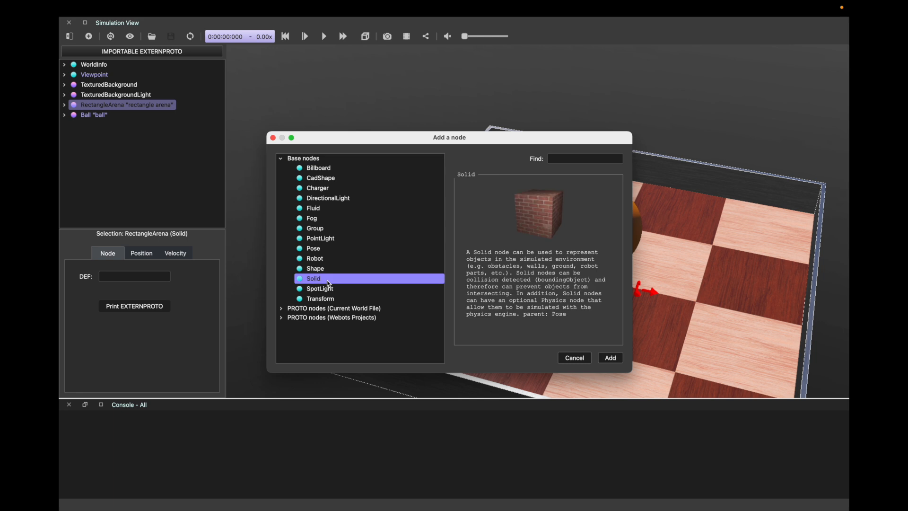
left_click(610, 358)
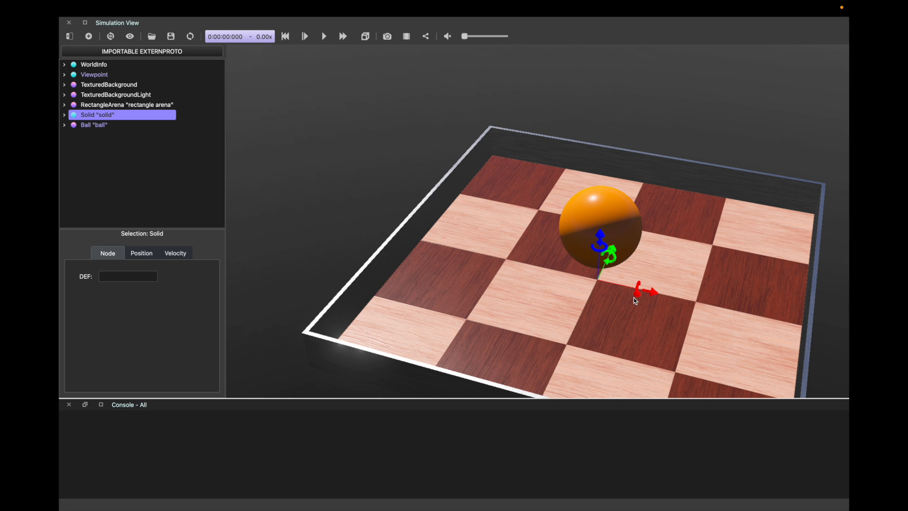
Step: Add a Shape base node to the children of the new Solid
left_click(65, 115)
left_click(98, 145)
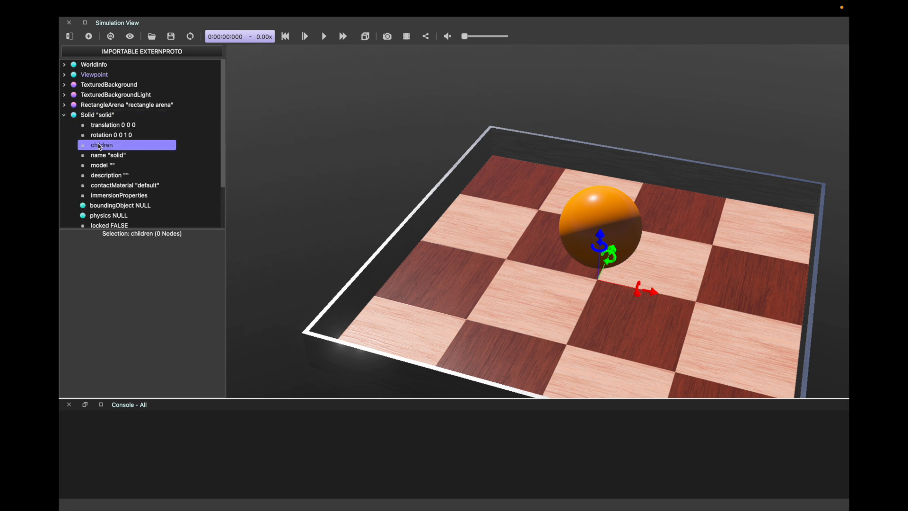
left_click(89, 36)
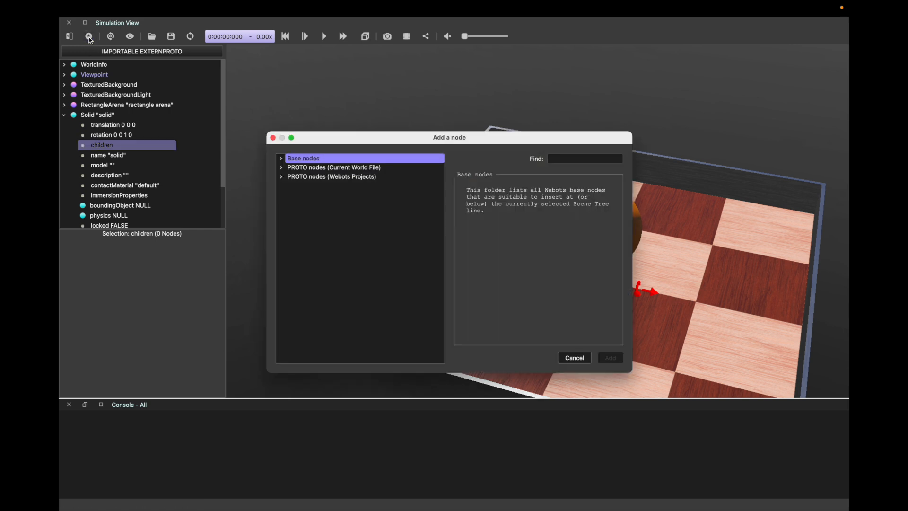
left_click(282, 159)
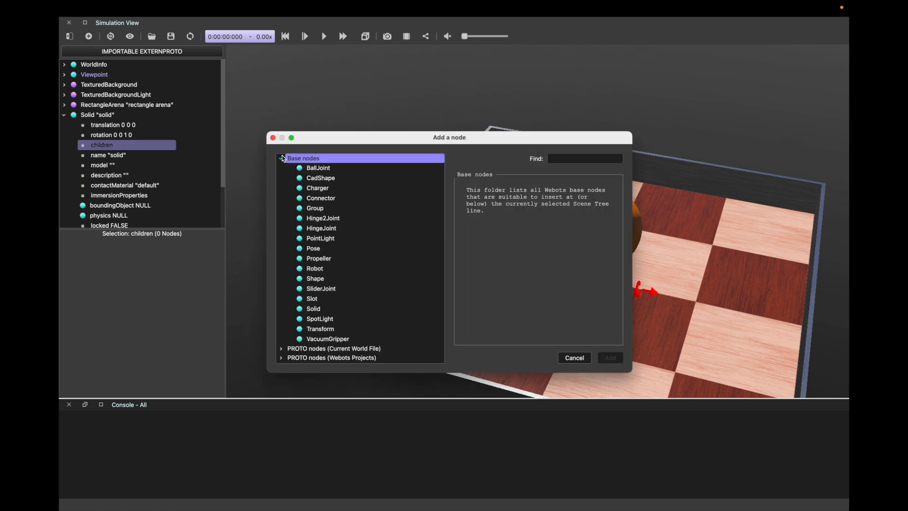
left_click(333, 279)
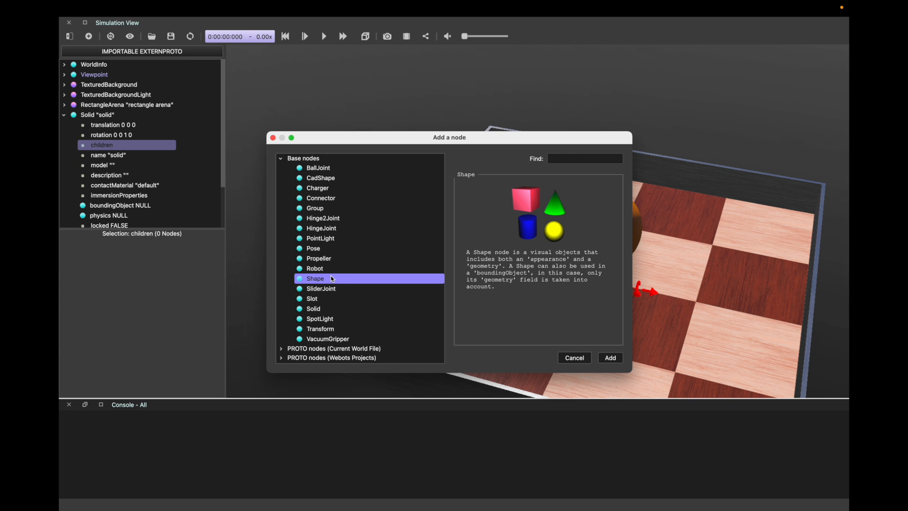
left_click(611, 357)
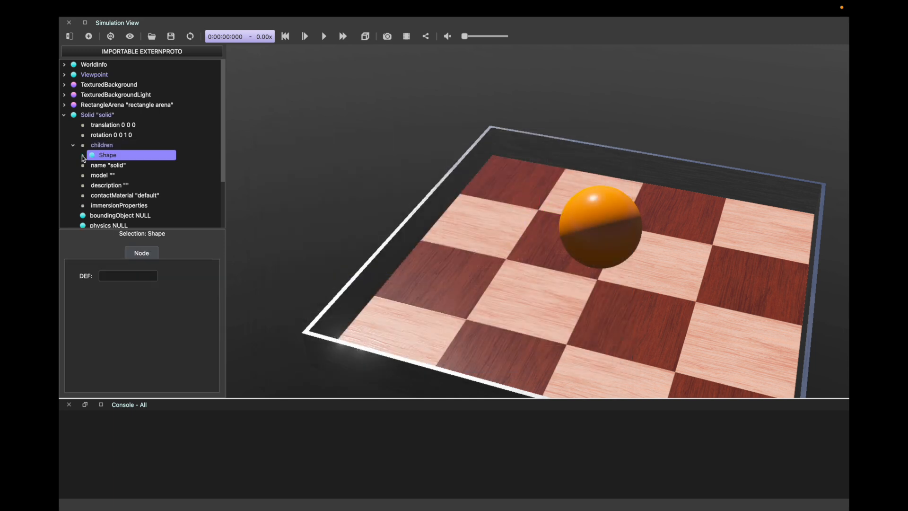
Step: Preview the base geometry nodes for the Shape's geometry field and add a Sphere
left_click(83, 156)
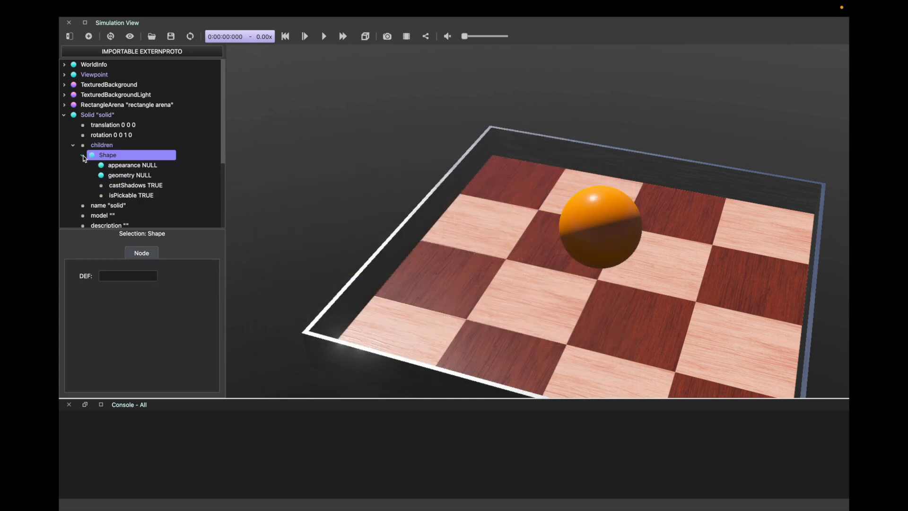
left_click(149, 179)
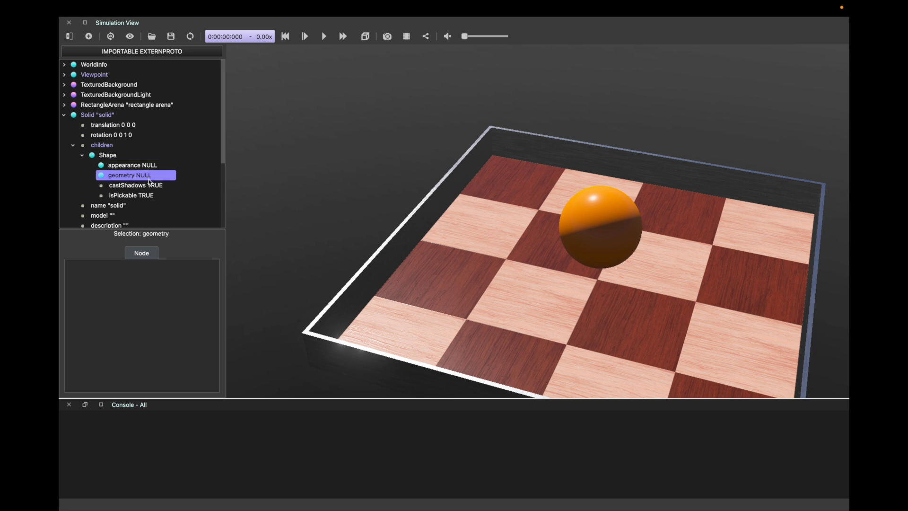
left_click(89, 36)
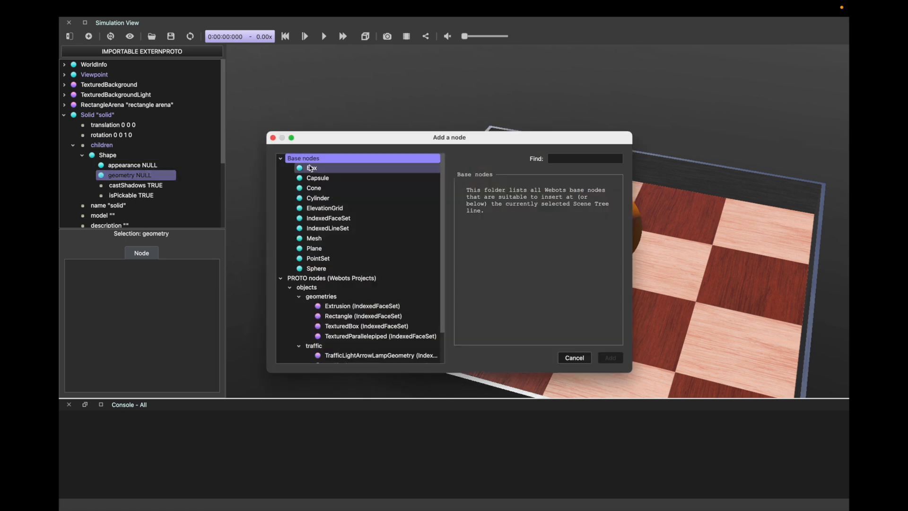
left_click(316, 180)
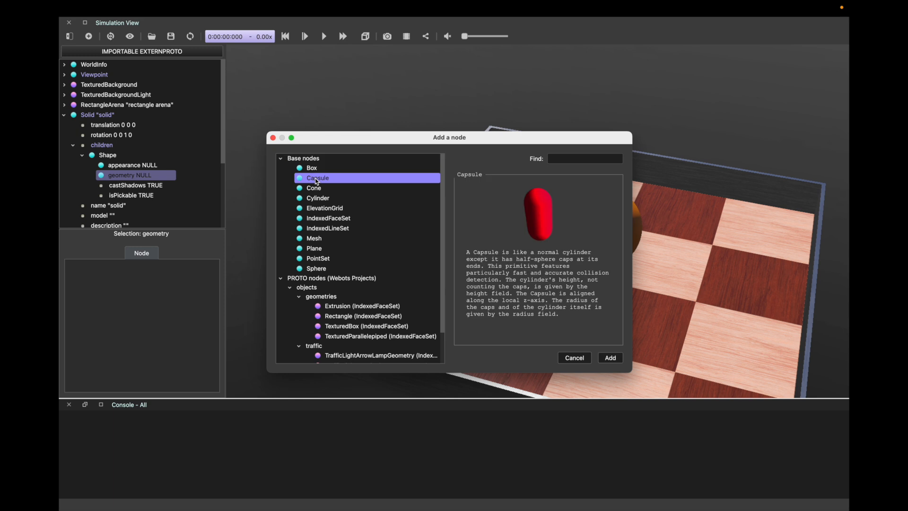
key("Up")
key("Down")
key("Down")
key("Down")
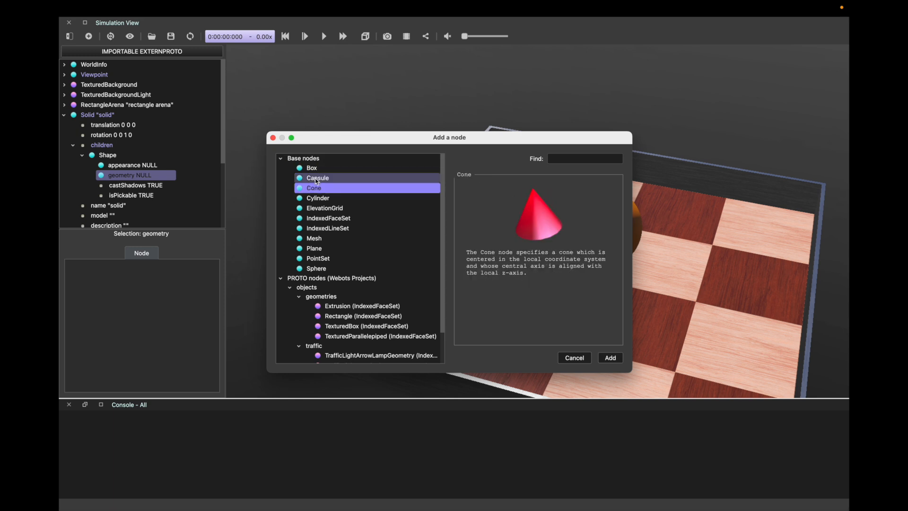
left_click(339, 268)
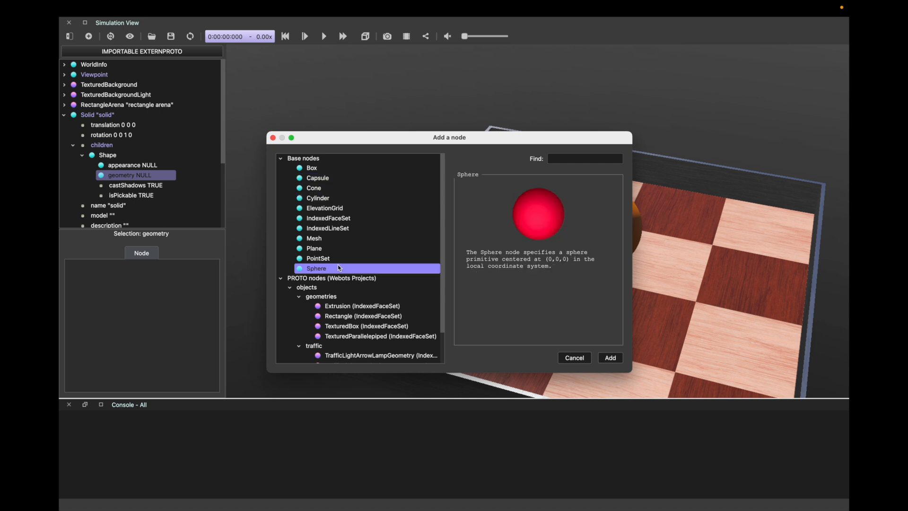
left_click(610, 357)
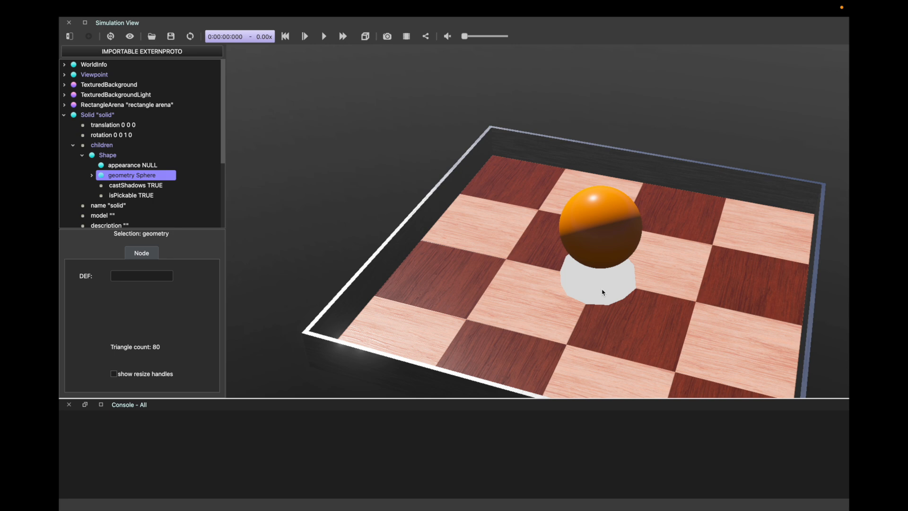
Step: Move the orange ball along its x axis away from the white sphere, and select the sphere's Solid
left_click(585, 224)
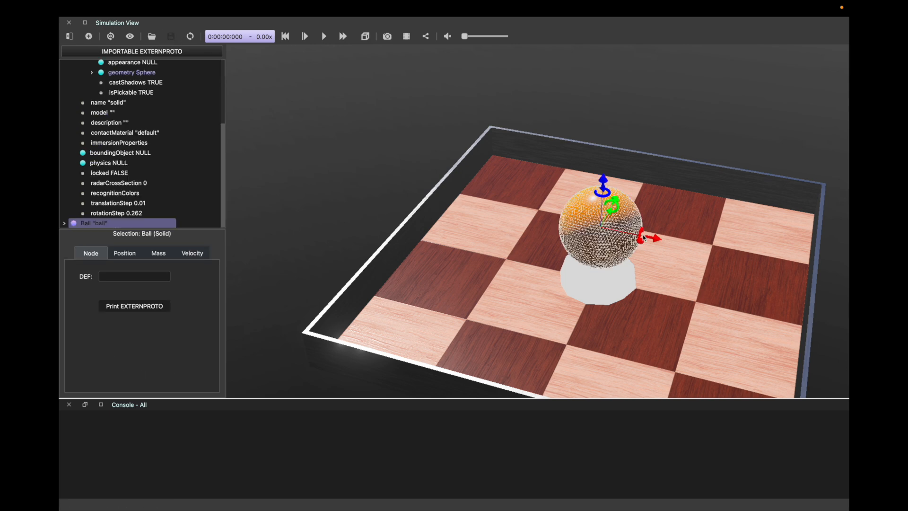
left_click_drag(643, 235, 538, 197)
left_click(599, 250)
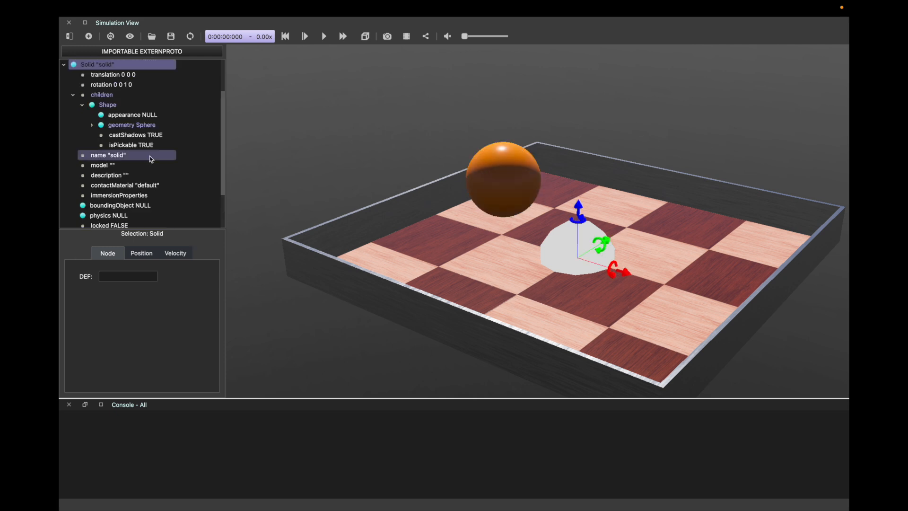
Step: Add a PBRAppearance base node to the appearance field of the Solid's Shape
scroll(141, 154, "up", 3)
left_click(105, 105)
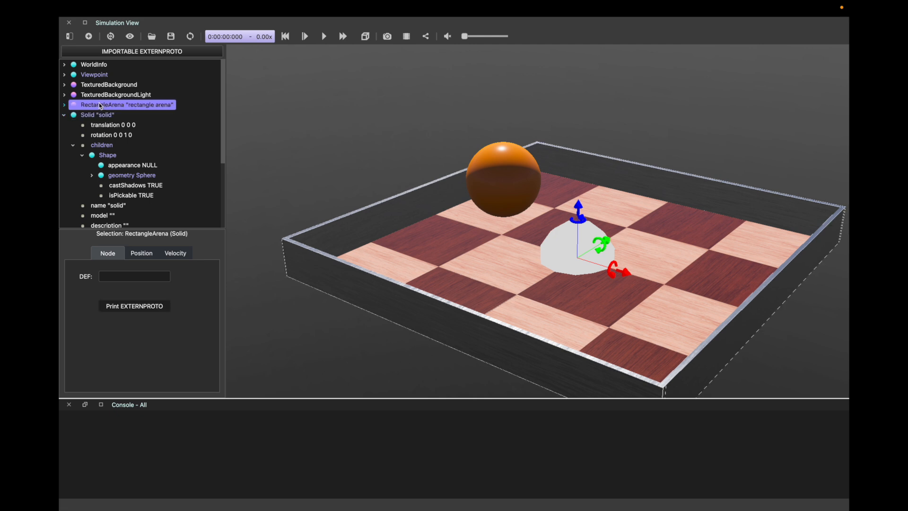
left_click(100, 116)
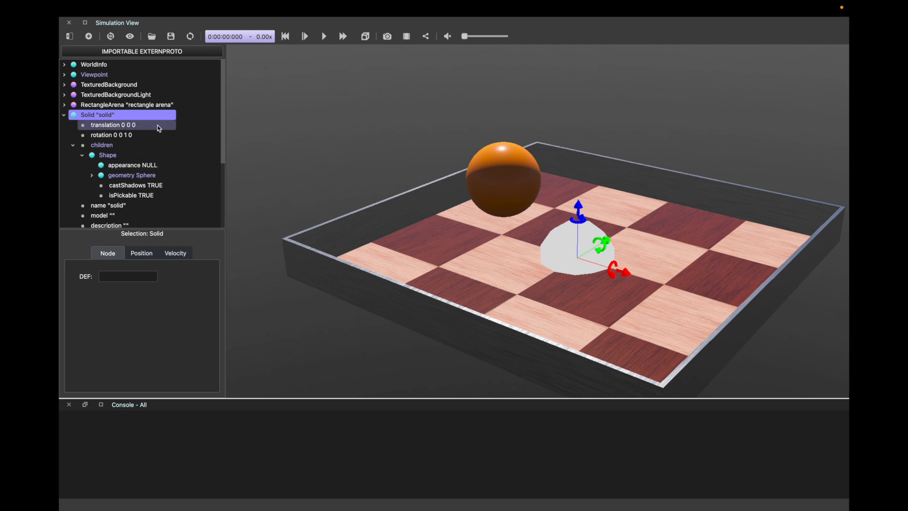
left_click(142, 144)
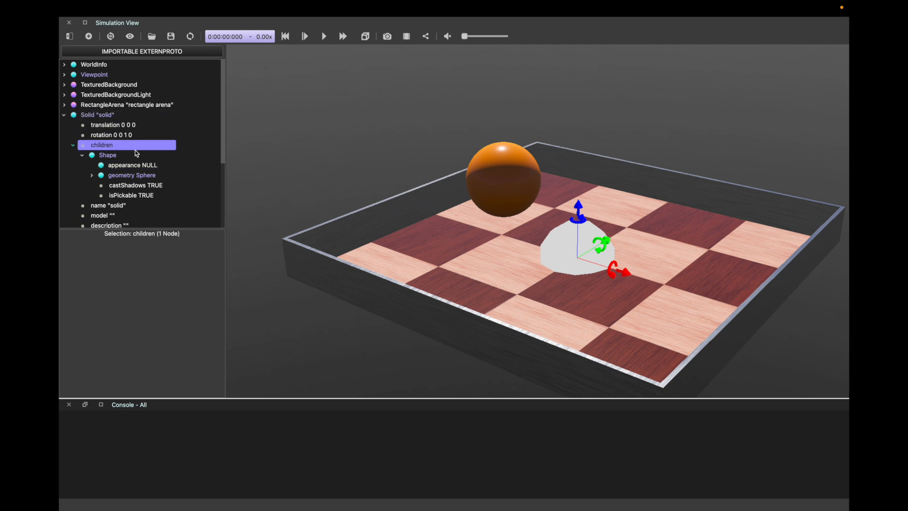
left_click(142, 155)
left_click(149, 166)
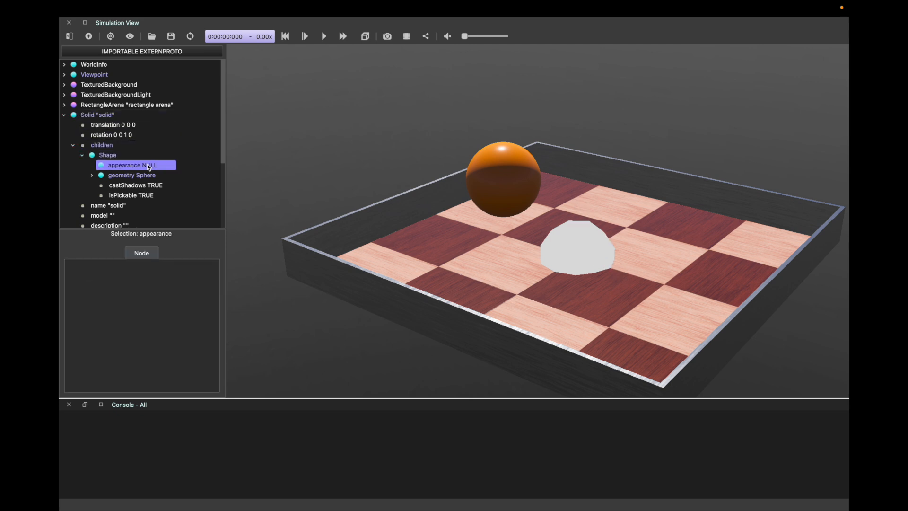
left_click(89, 37)
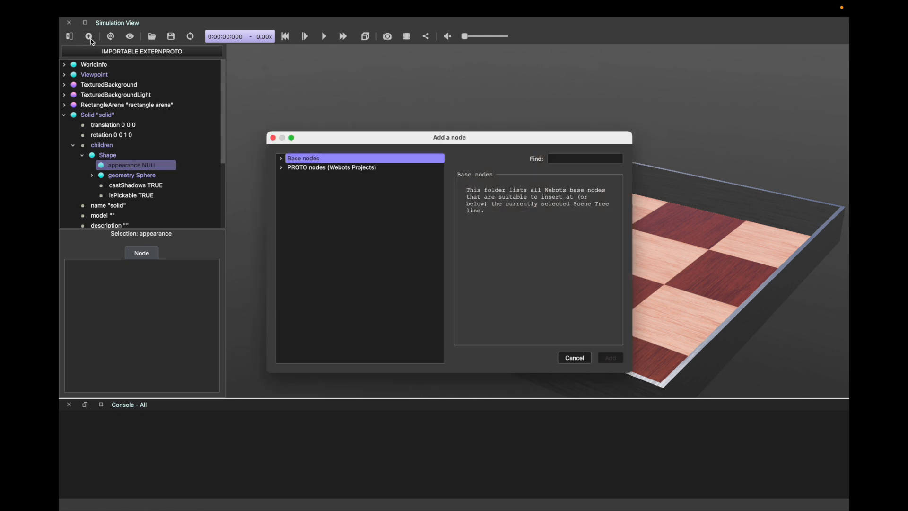
left_click(281, 159)
left_click(328, 180)
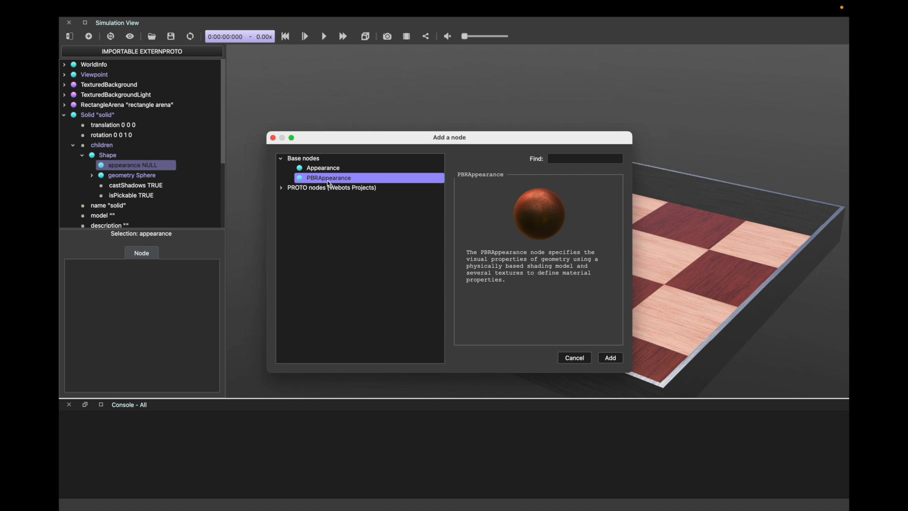
left_click(617, 360)
Step: Set the base color of the Solid's PBRAppearance to green with red 0, green 1 and blue 0
left_click(91, 165)
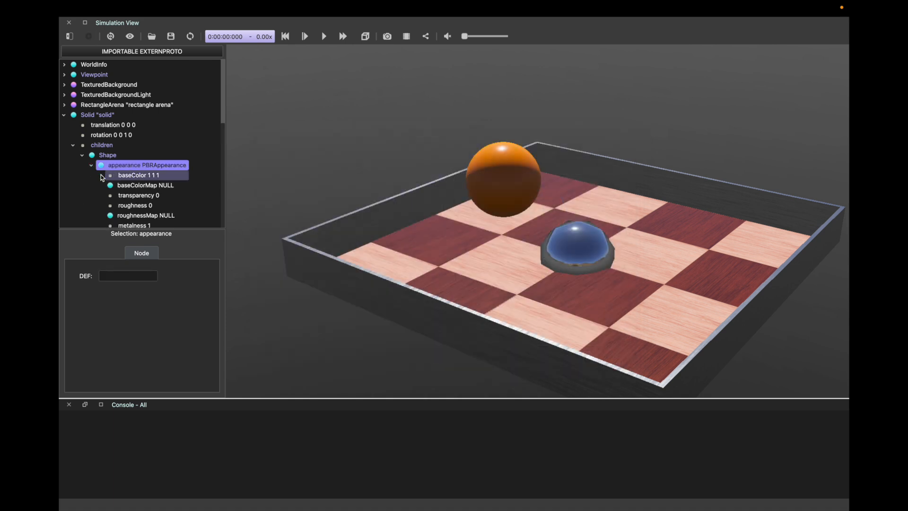
scroll(158, 142, "down", 1)
left_click(158, 141)
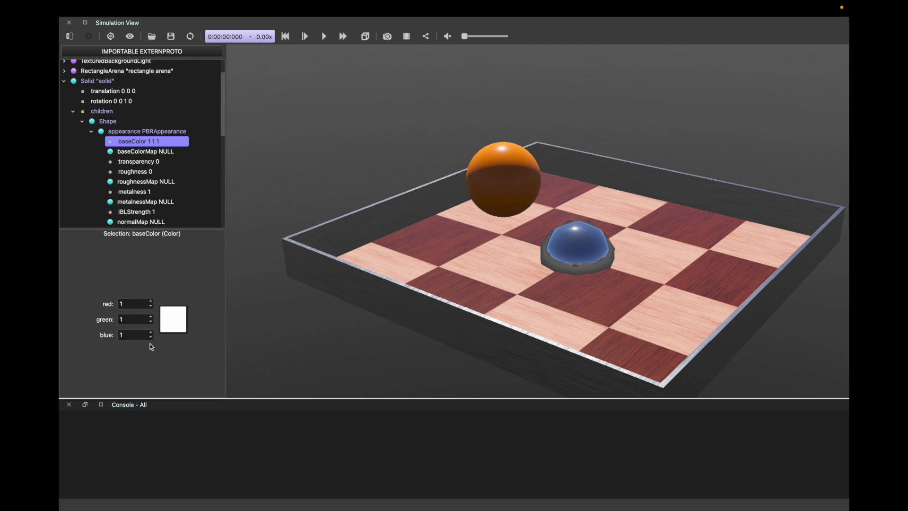
left_click(138, 303)
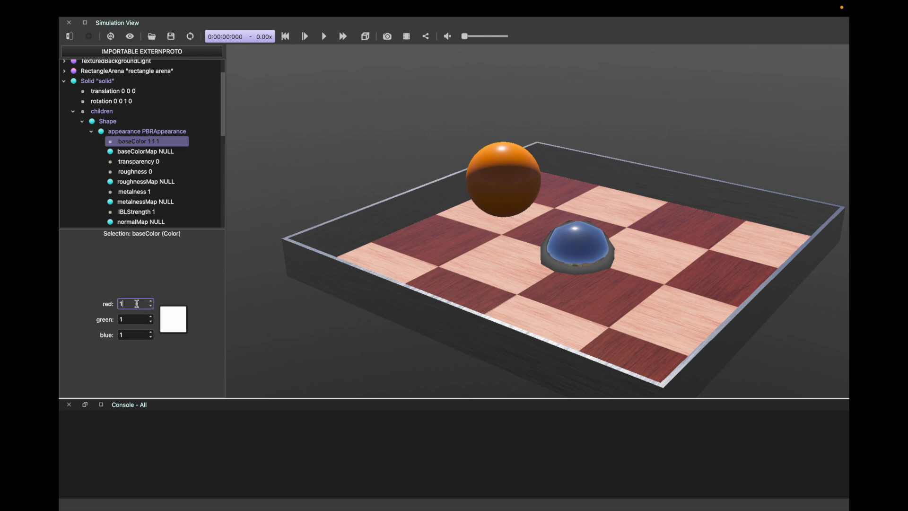
type("0")
left_click(133, 331)
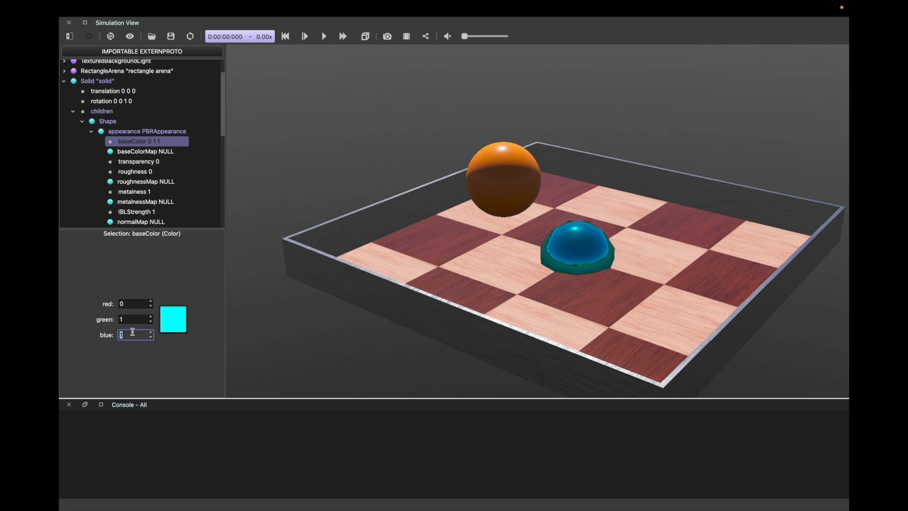
type("0")
left_click(133, 321)
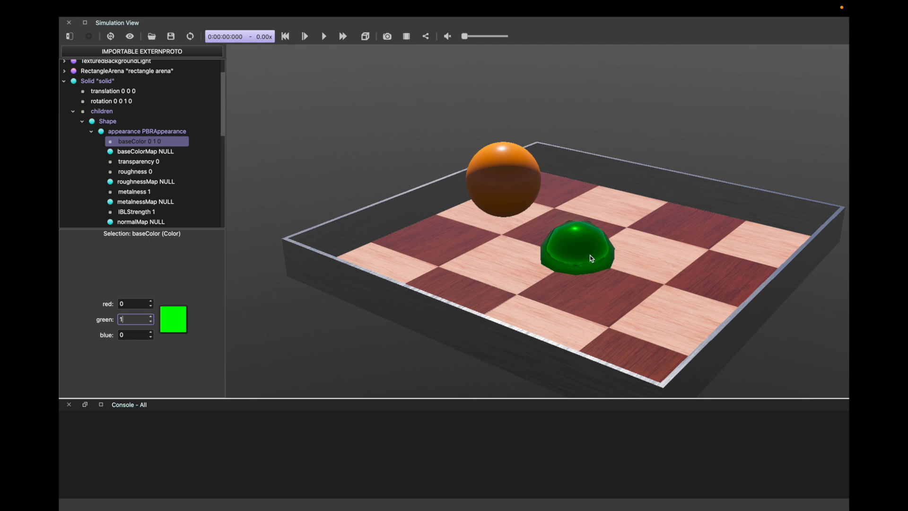
Step: Set the metalness of the PBRAppearance to 0, collapse the appearance node, and save the world
left_click(166, 195)
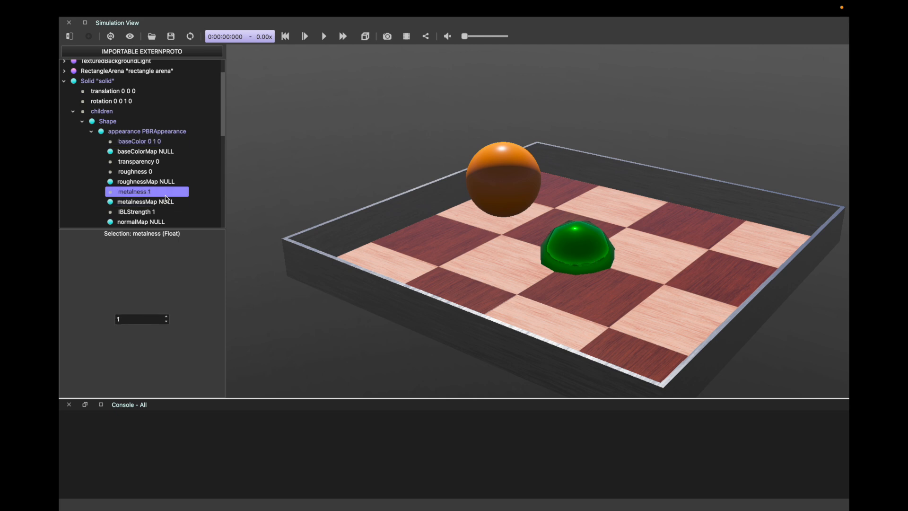
left_click(135, 319)
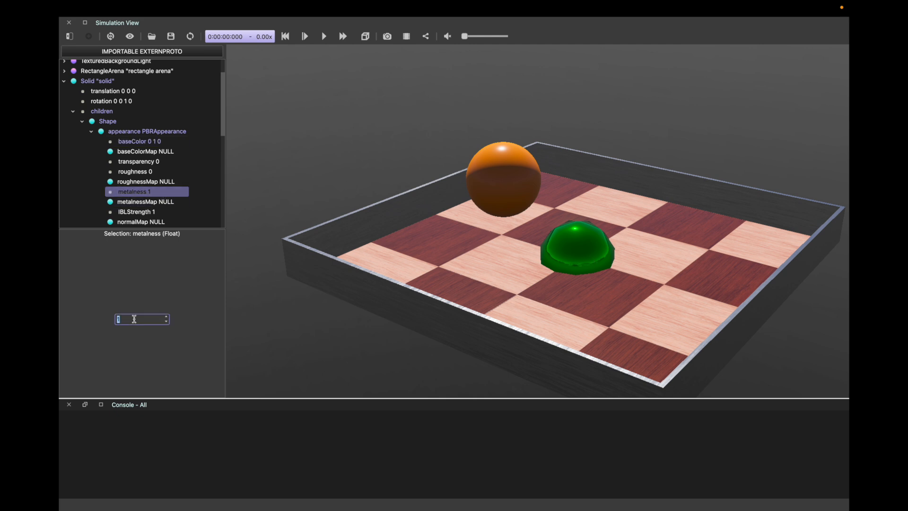
type("0")
left_click(197, 282)
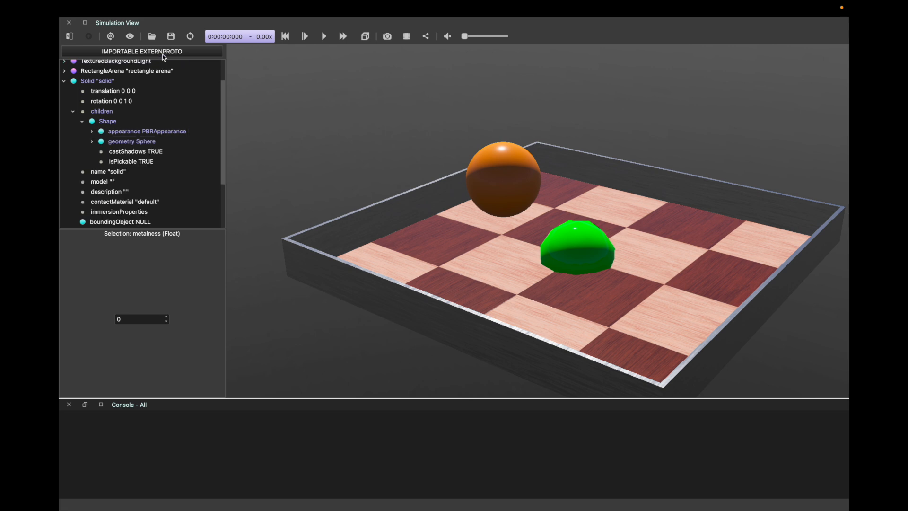
left_click(173, 37)
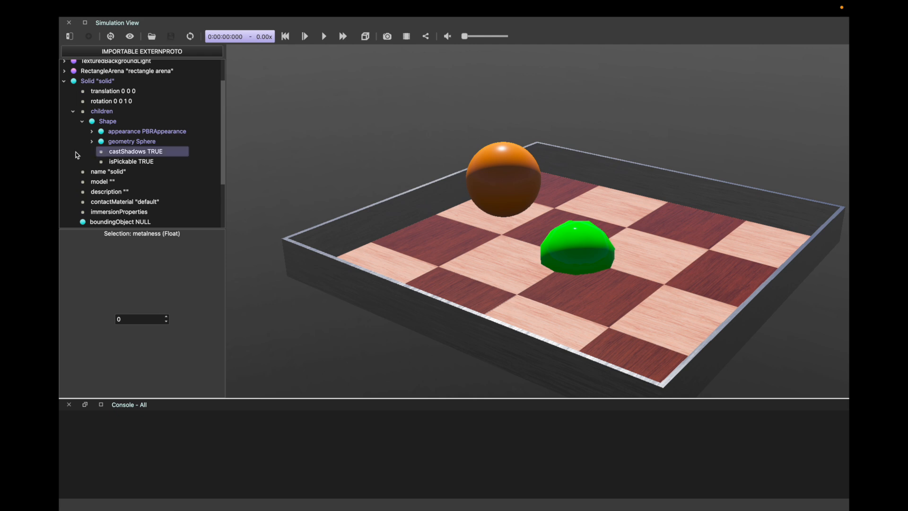
Step: Give the Solid's Shape node the DEF name Shape_Ball
scroll(76, 155, "down", 1)
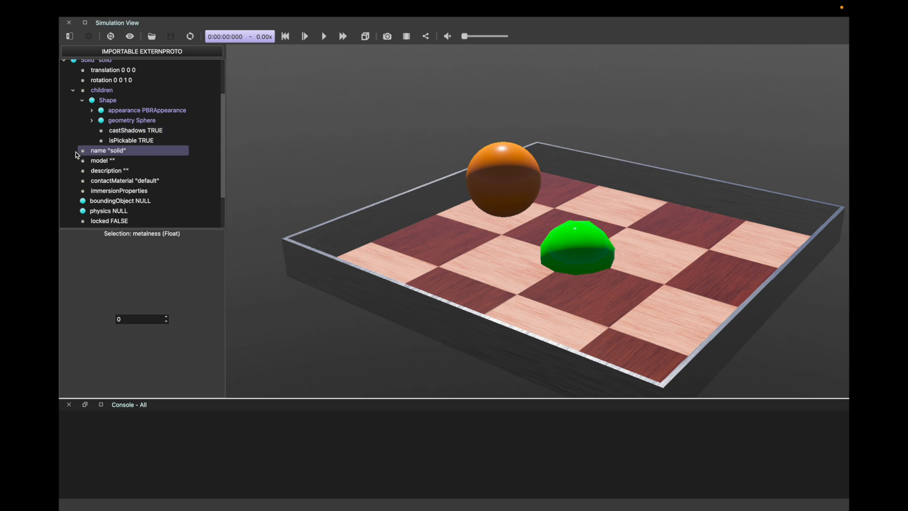
left_click(116, 101)
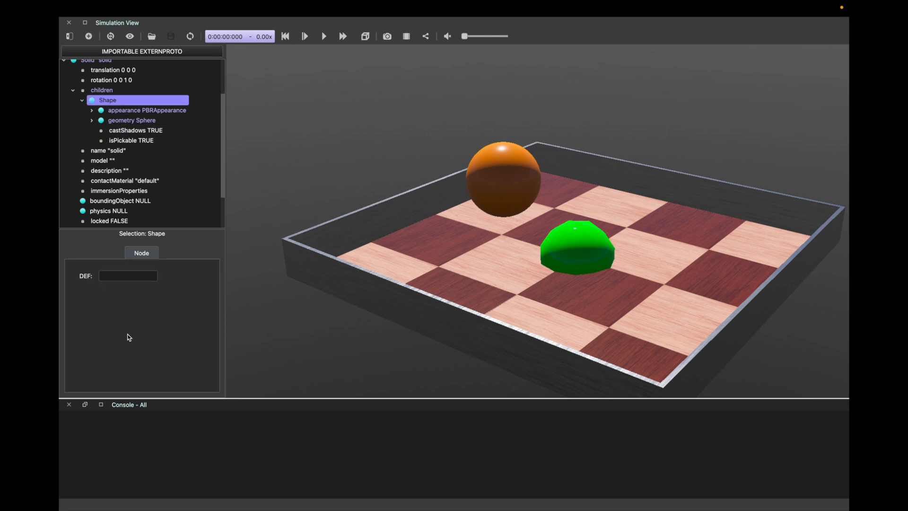
left_click(120, 276)
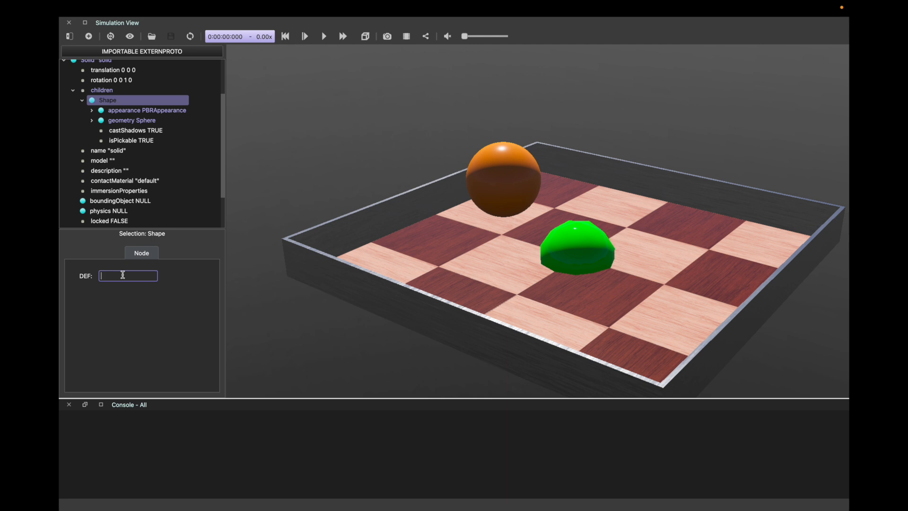
type("Shape_Ball")
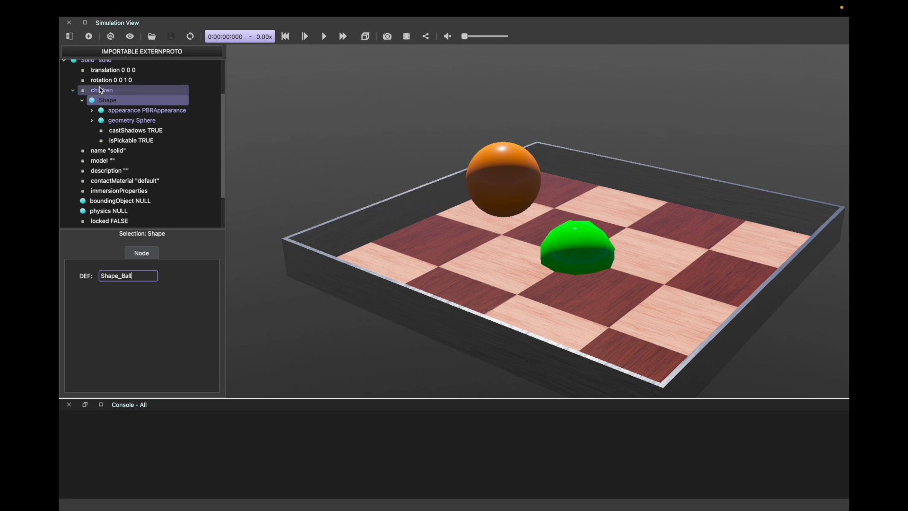
Step: Fill the Solid's boundingObject field by reusing the defined Shape_Ball node
left_click(113, 204)
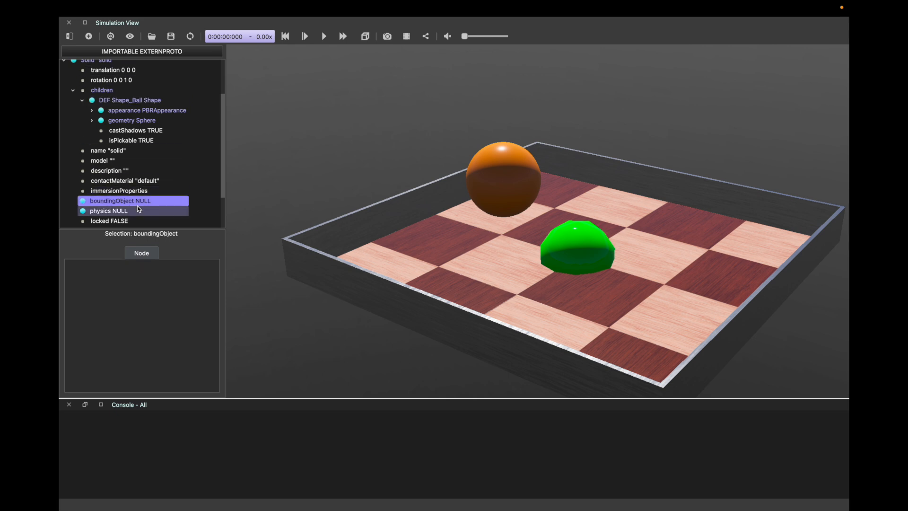
left_click(87, 41)
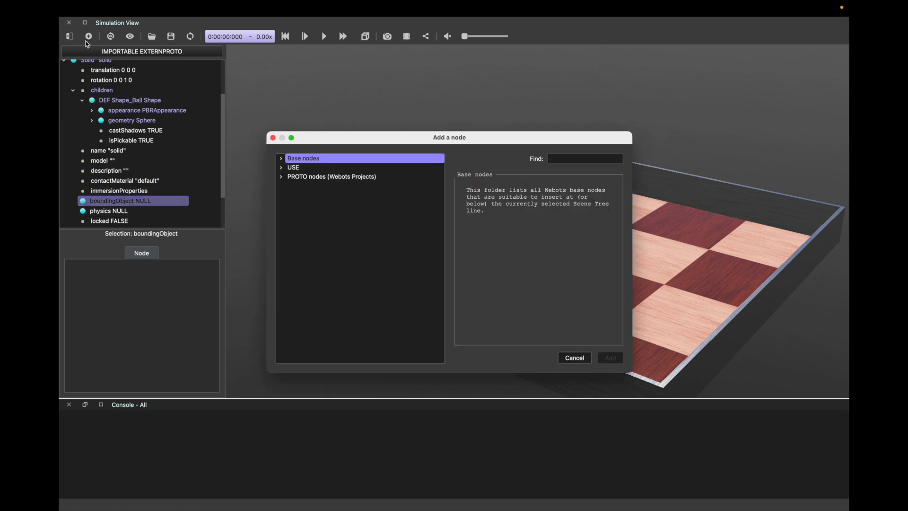
left_click(294, 170)
left_click(281, 168)
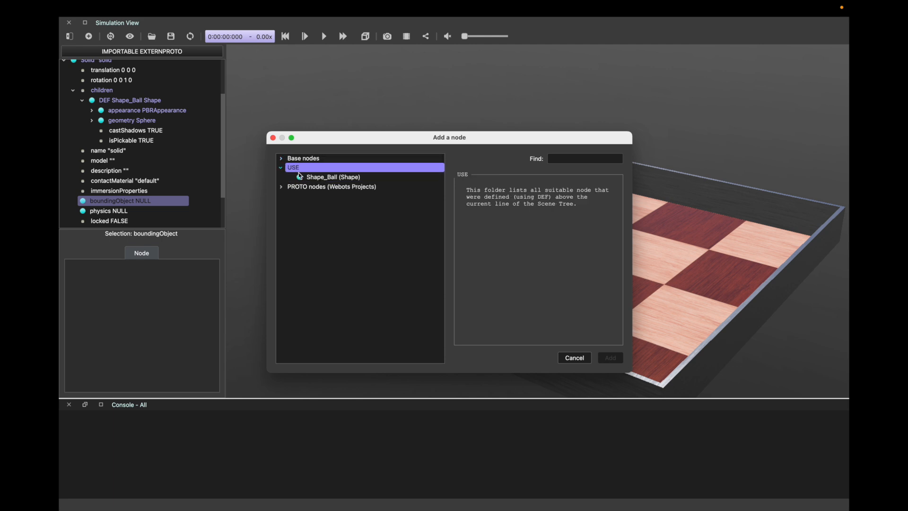
left_click(330, 186)
left_click(331, 178)
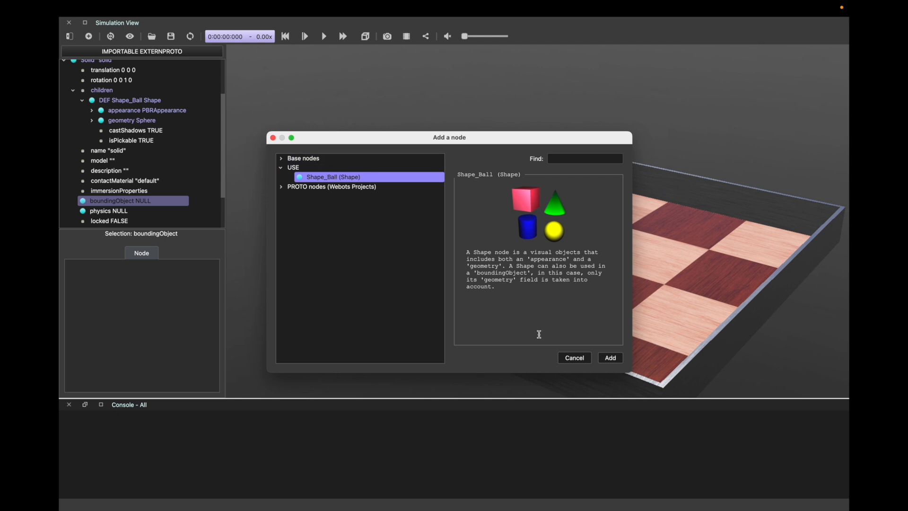
left_click(612, 358)
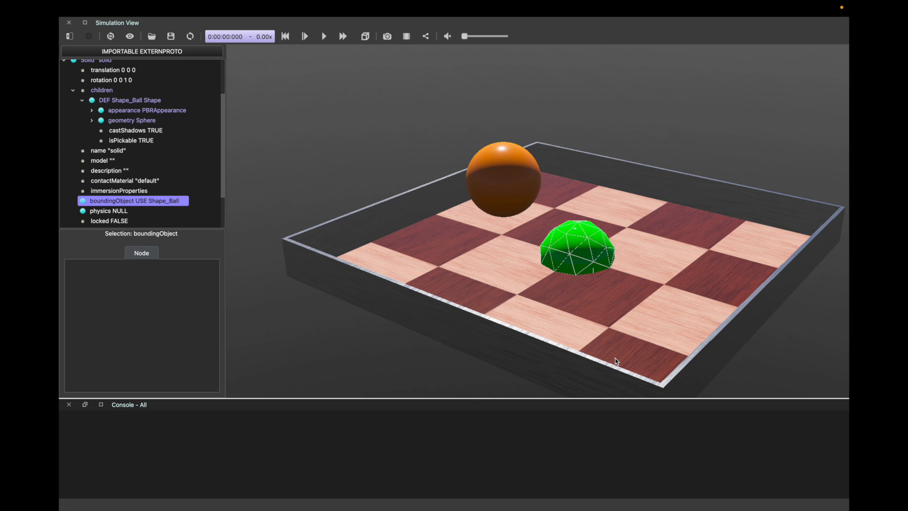
Step: Add a Physics base node to the physics field of the Solid
left_click(114, 212)
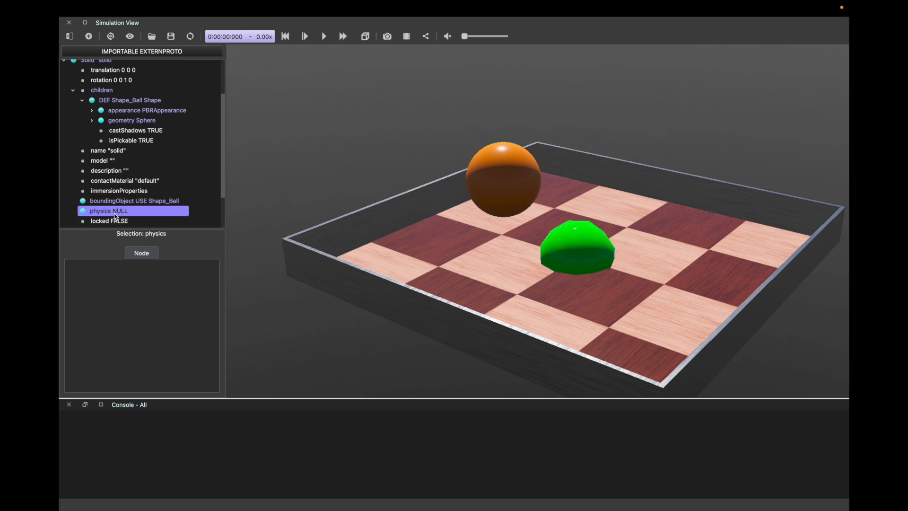
left_click(89, 36)
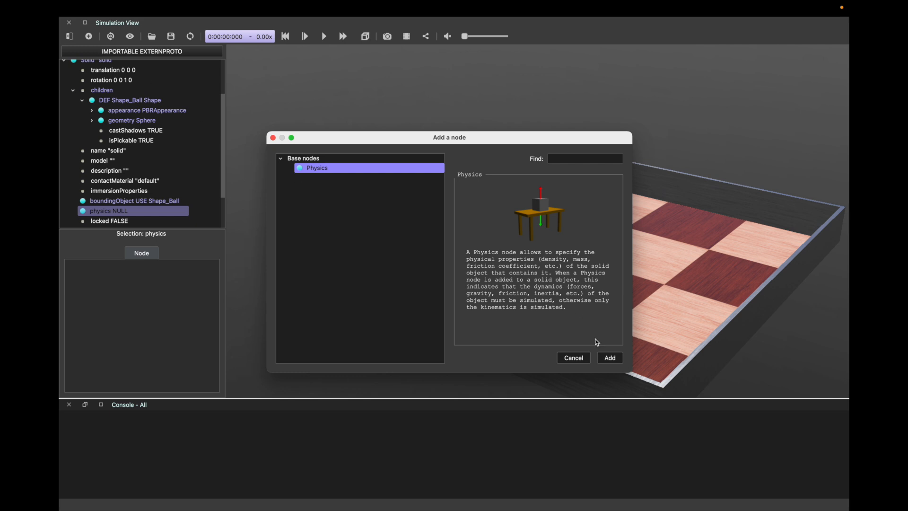
left_click(609, 358)
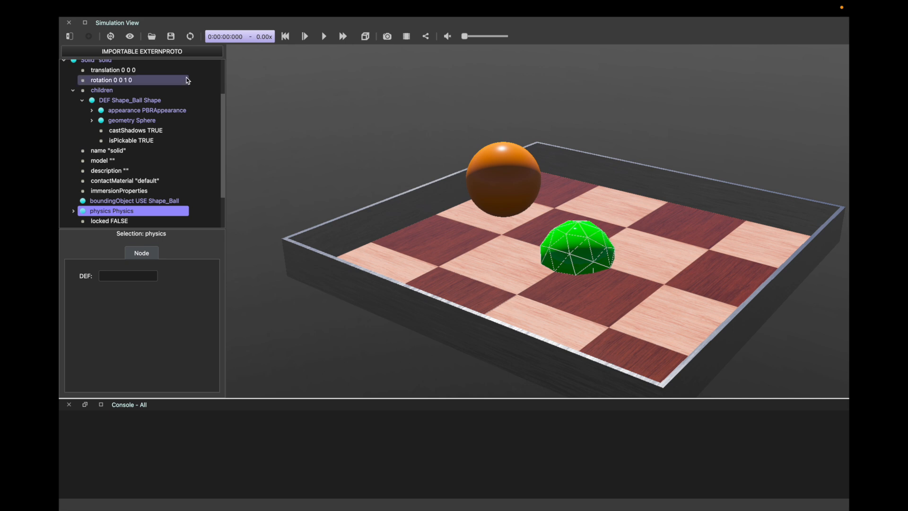
Step: Select the Solid's translation field and turn on the coordinate system display in the 3D view
left_click(169, 71)
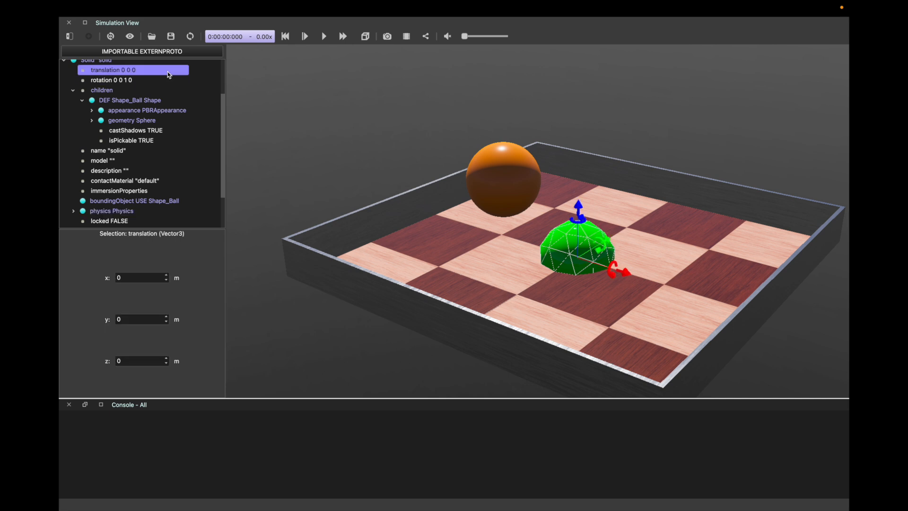
scroll(168, 72, "up", 1)
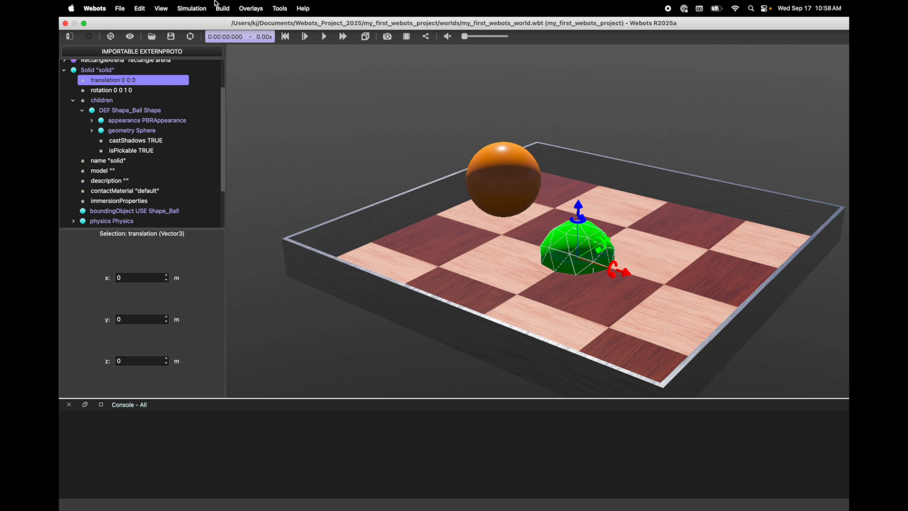
left_click(161, 6)
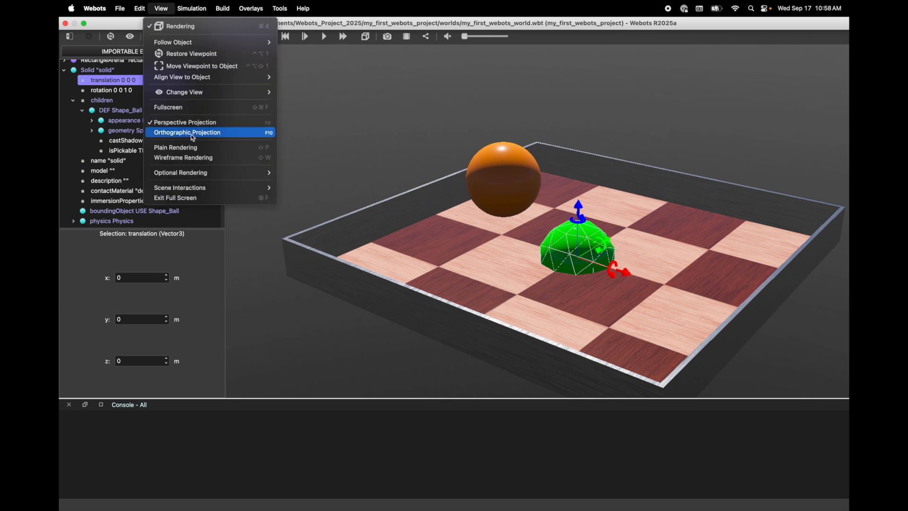
mouse_move(198, 173)
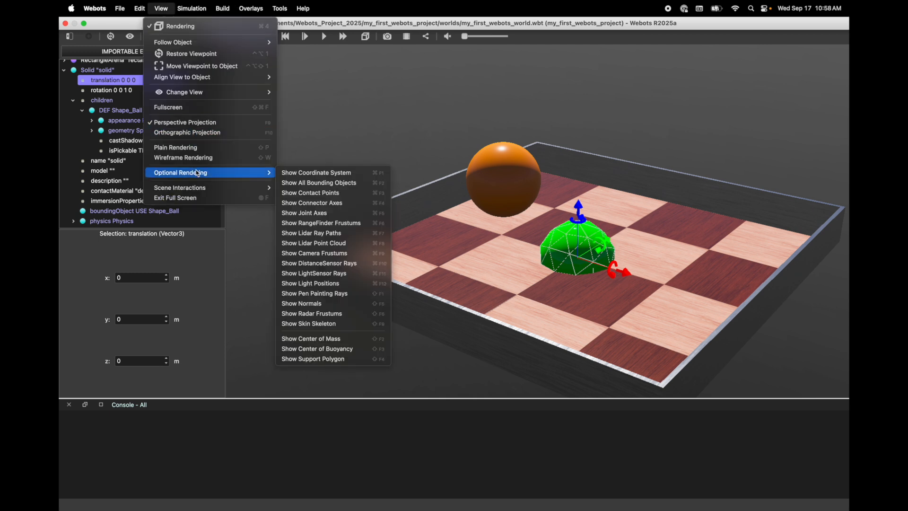
left_click(339, 176)
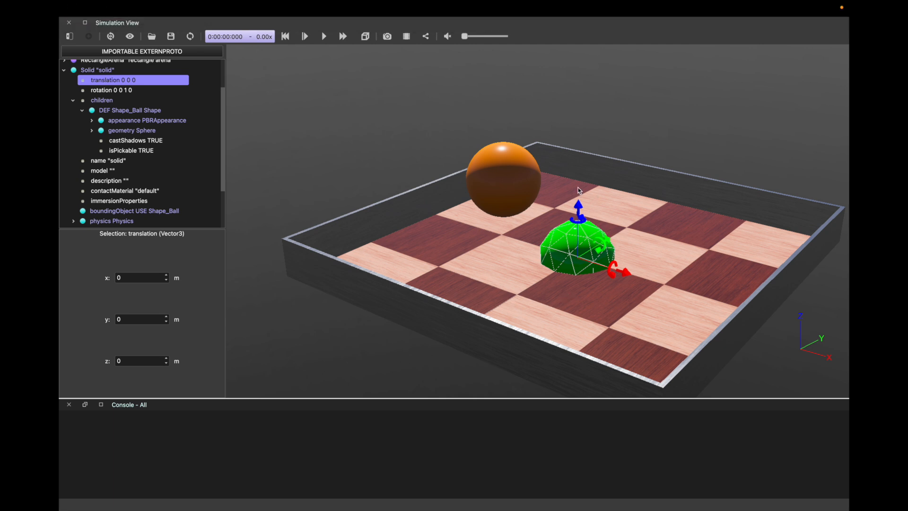
Step: Set the Solid's z translation to 0.5 m
left_click(155, 361)
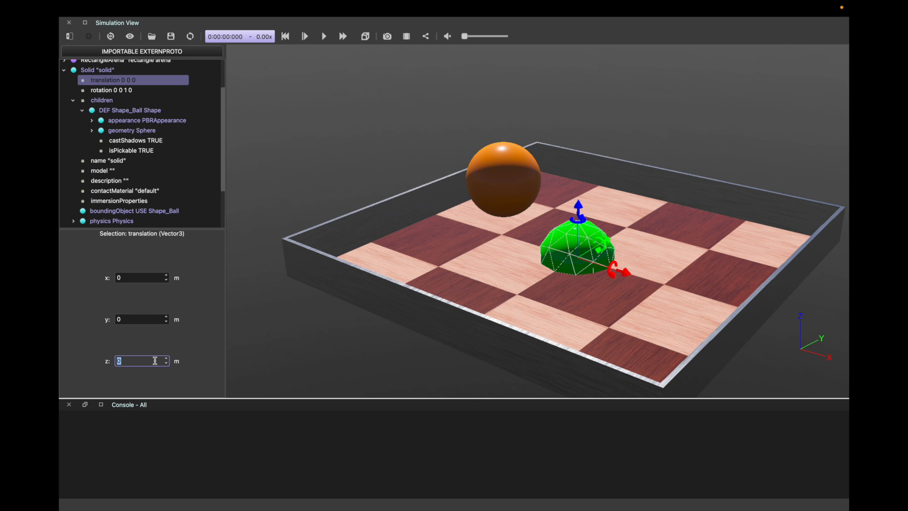
type("0.5")
key("Return")
mouse_move(531, 4)
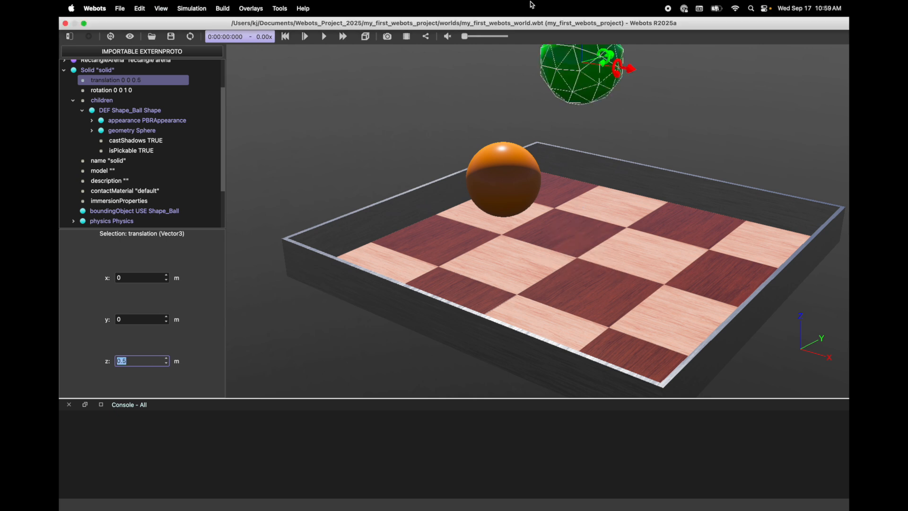
Step: Select the green sphere's Solid and lower it along its z axis to a height of about 0.27 m
left_click(494, 179)
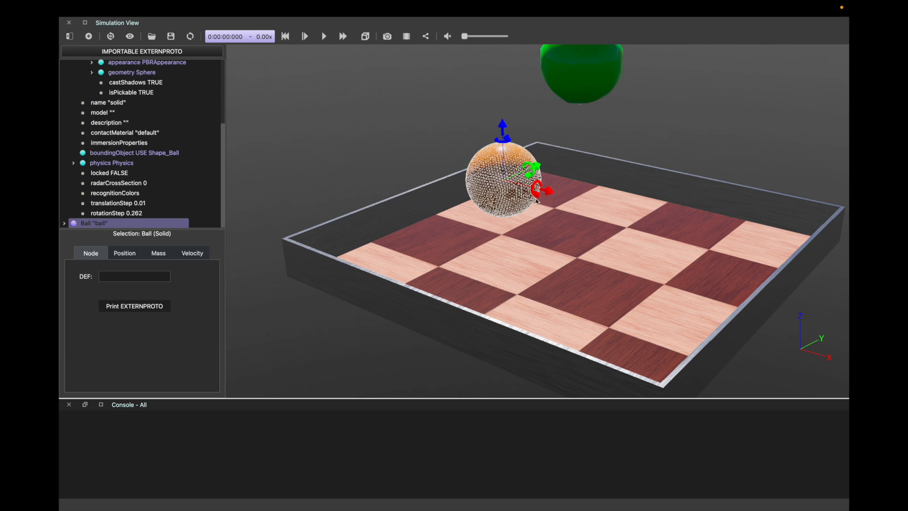
left_click(575, 83)
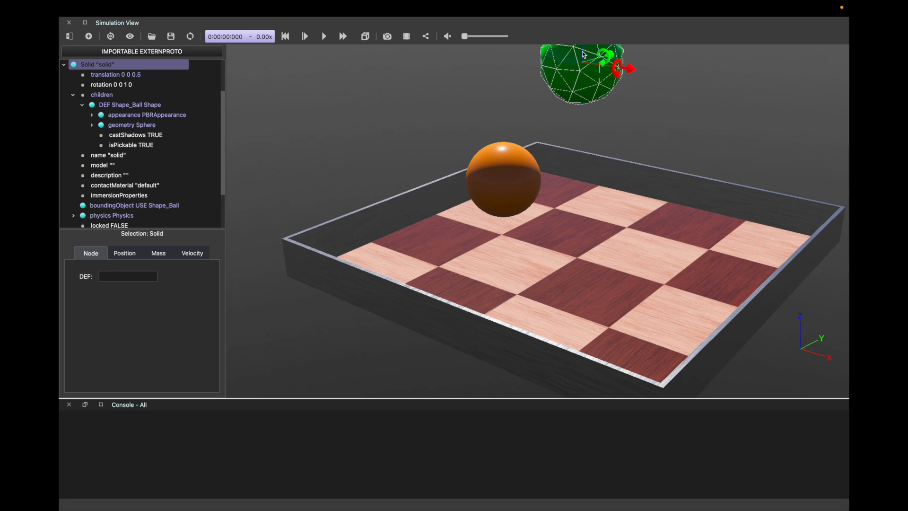
mouse_move(585, 53)
left_mouse_down()
mouse_move(583, 62)
mouse_move(586, 48)
left_mouse_up()
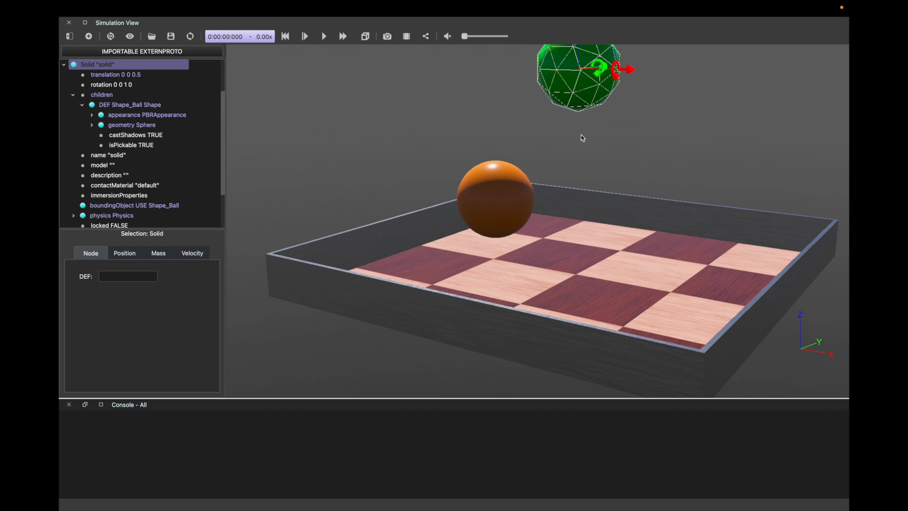
scroll(583, 138, "down", 5)
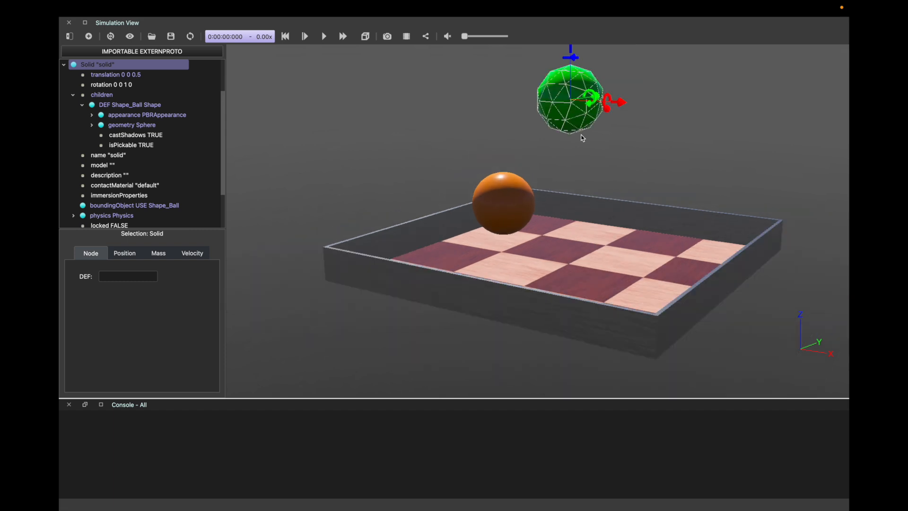
scroll(583, 139, "up", 3)
scroll(583, 138, "down", 3)
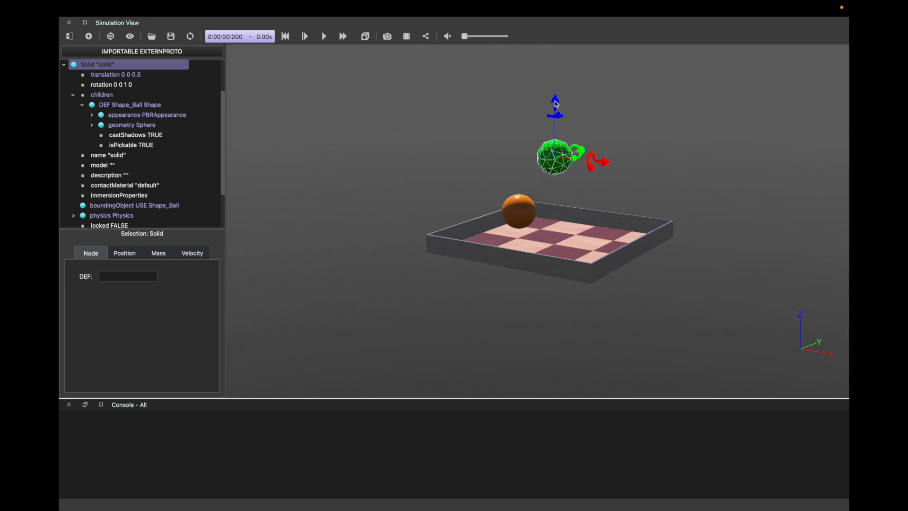
left_click_drag(556, 105, 554, 143)
scroll(557, 255, "up", 10)
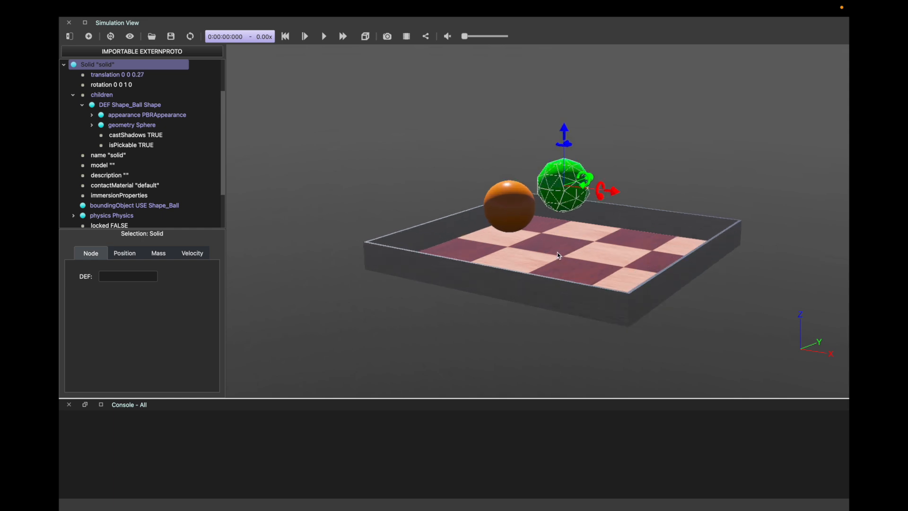
scroll(557, 256, "down", 3)
scroll(558, 255, "down", 10)
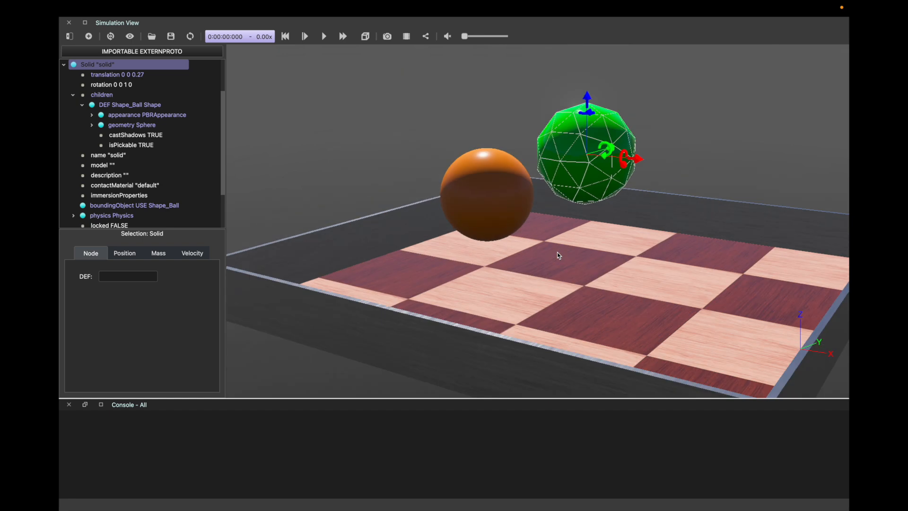
Step: Save the world file with the green sphere at its lowered height
scroll(558, 255, "up", 2)
scroll(558, 255, "up", 2)
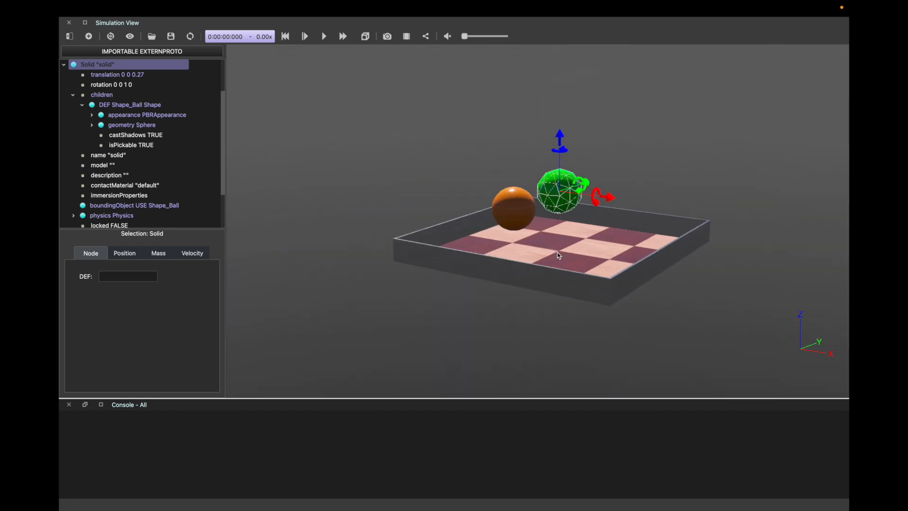
left_click(177, 40)
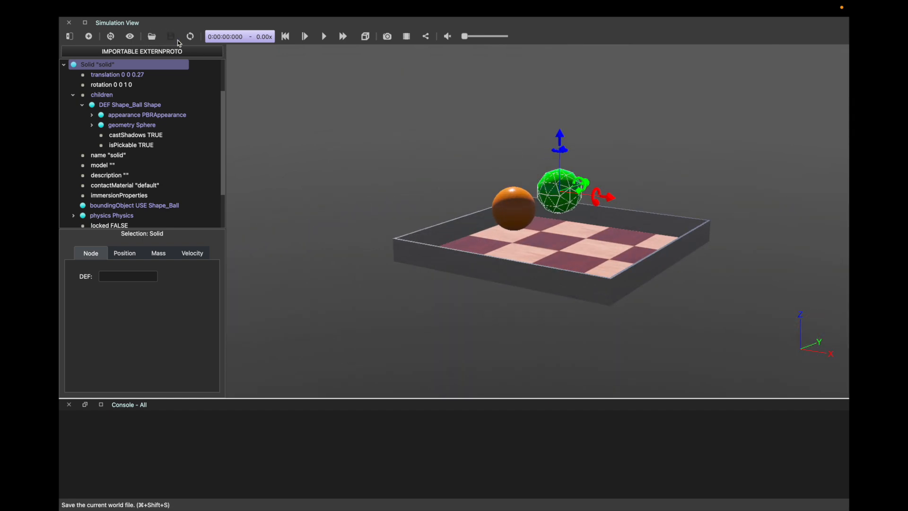
Step: Give the green sphere's Solid node the DEF name my_first_ball
left_click(511, 207)
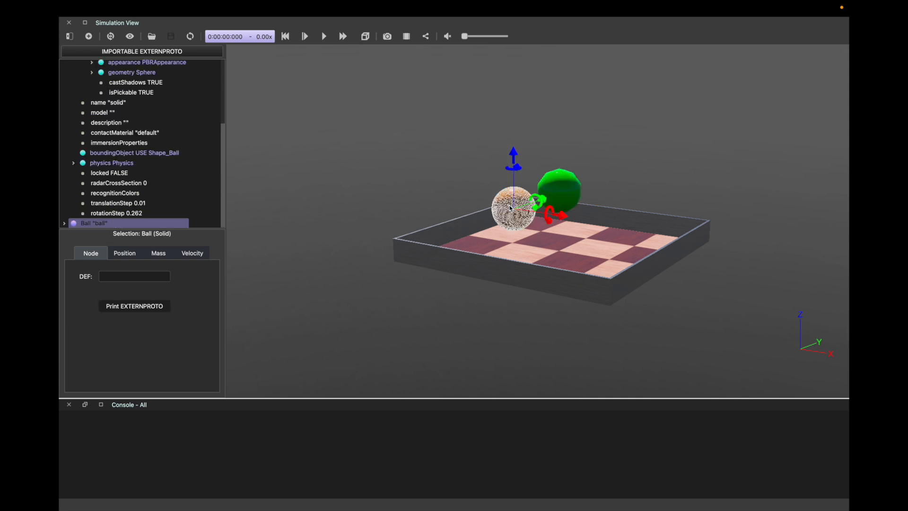
left_click(568, 191)
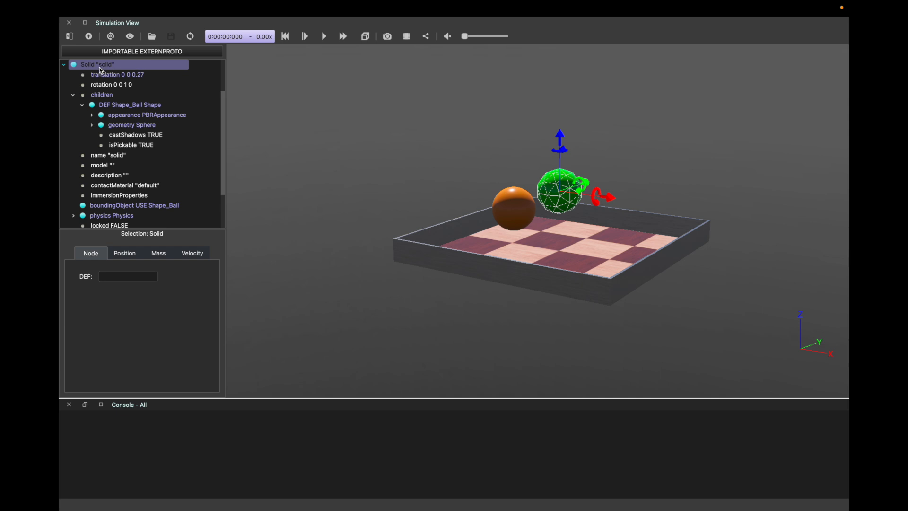
left_click(86, 67)
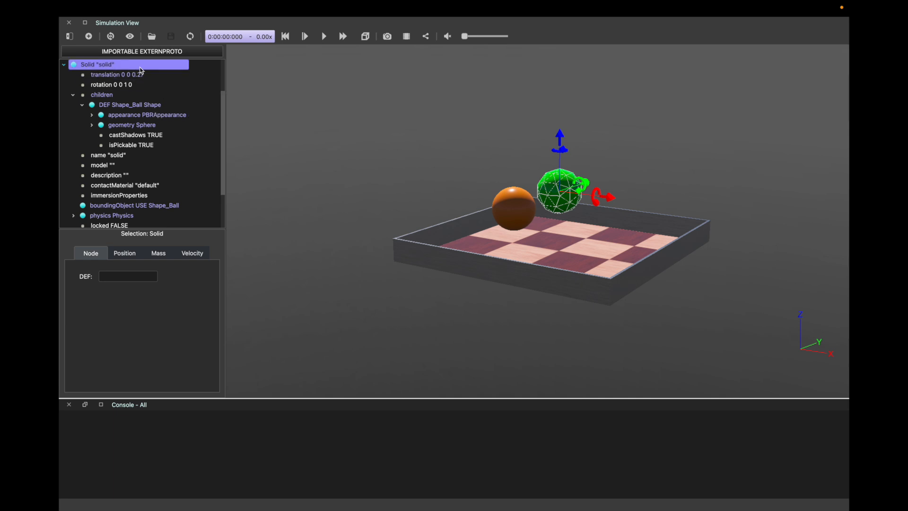
left_click(129, 278)
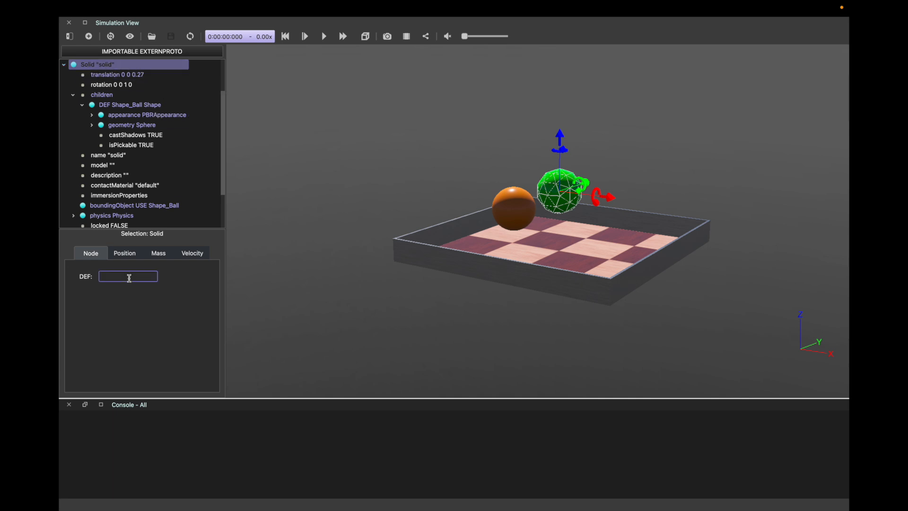
type("my_world")
key("BackSpace")
key("BackSpace")
key("BackSpace")
key("BackSpace")
key("BackSpace")
type("first_ball")
key("Return")
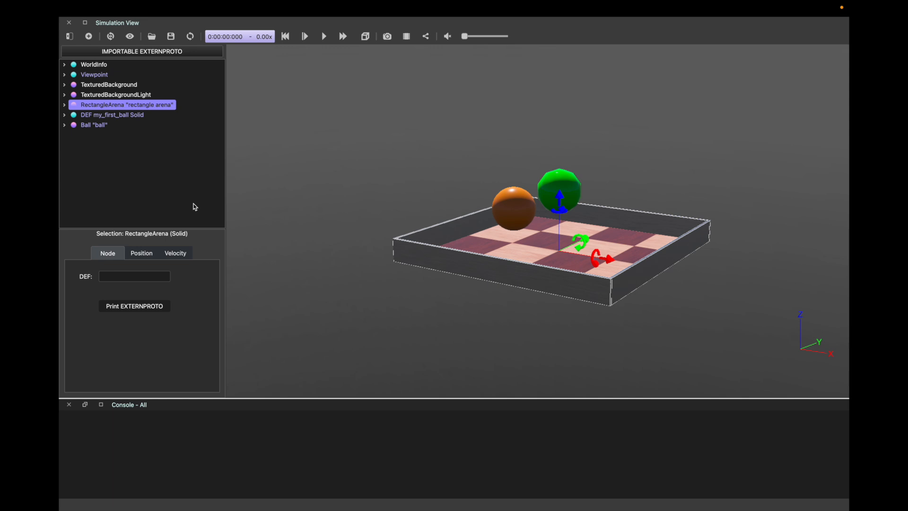
Step: Examine the my_first_ball Solid's child Shape, including its PBRAppearance fields and Sphere geometry
left_click(69, 115)
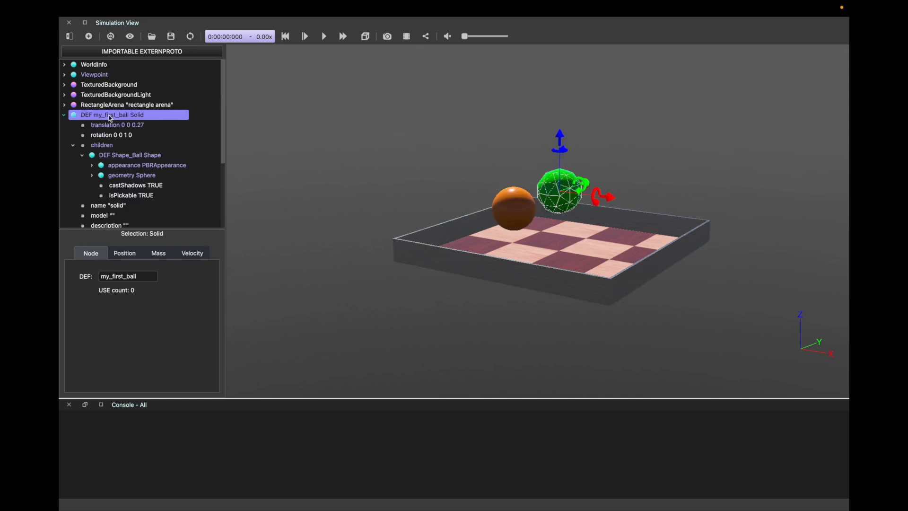
left_click(107, 144)
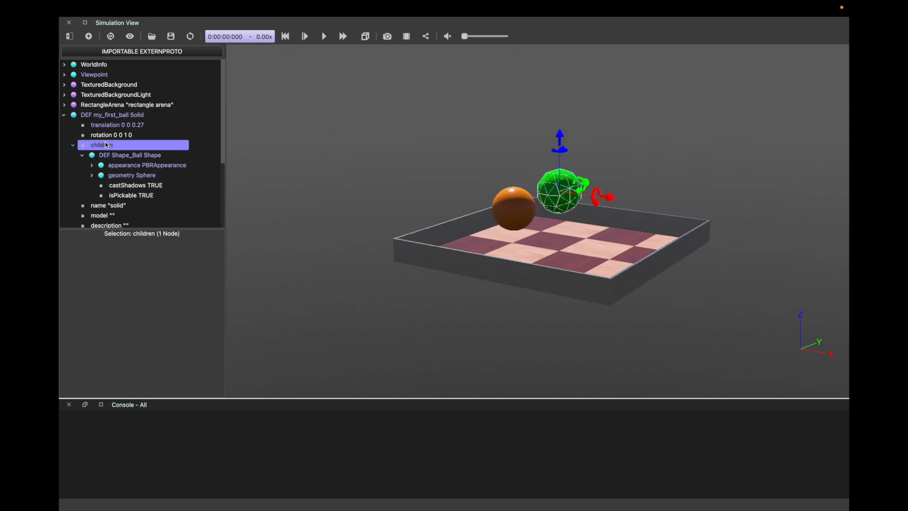
left_click(117, 158)
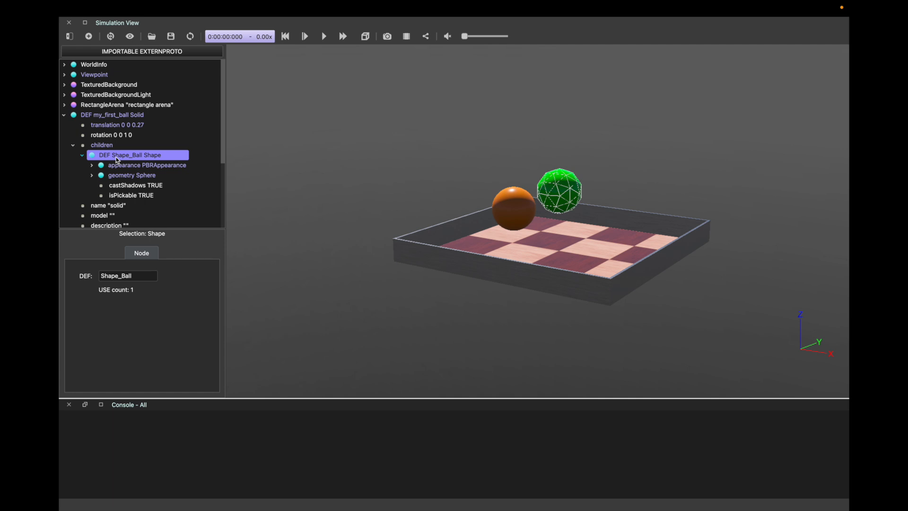
left_click(91, 175)
left_click(136, 177)
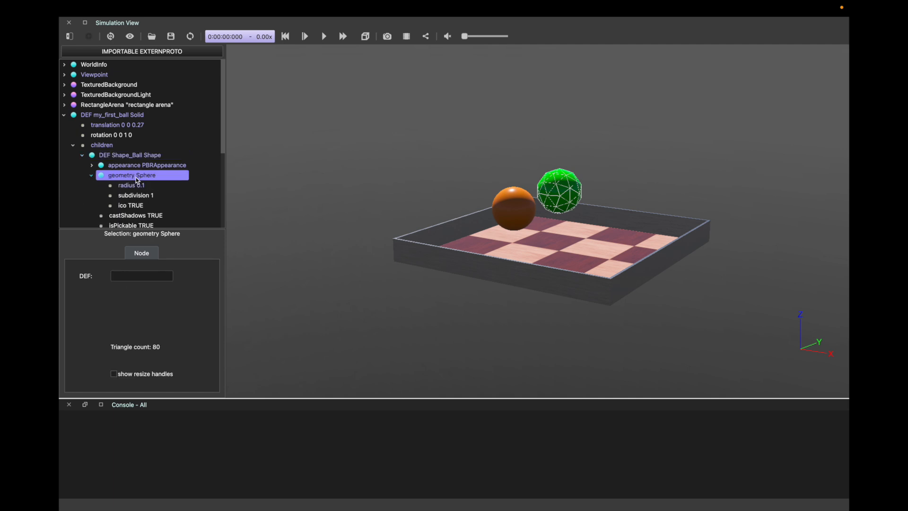
left_click(128, 166)
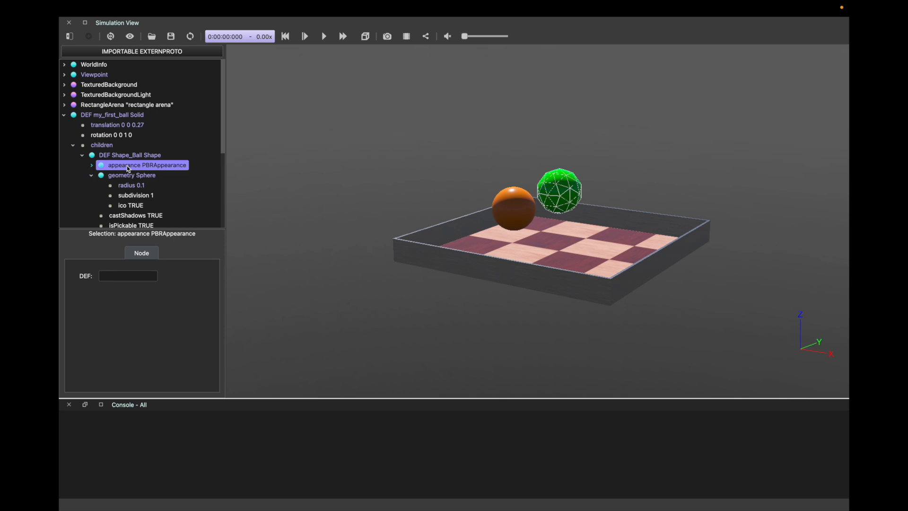
left_click(92, 165)
left_click(129, 186)
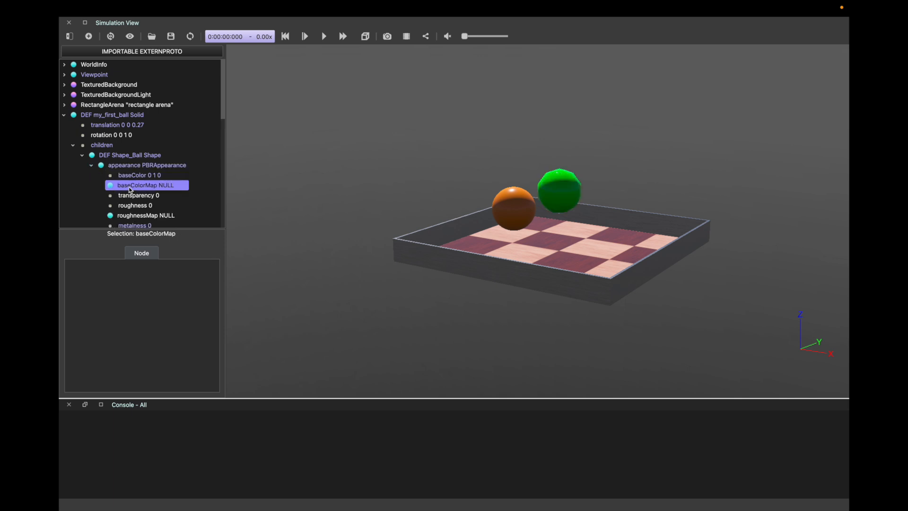
left_click(130, 195)
left_click(131, 215)
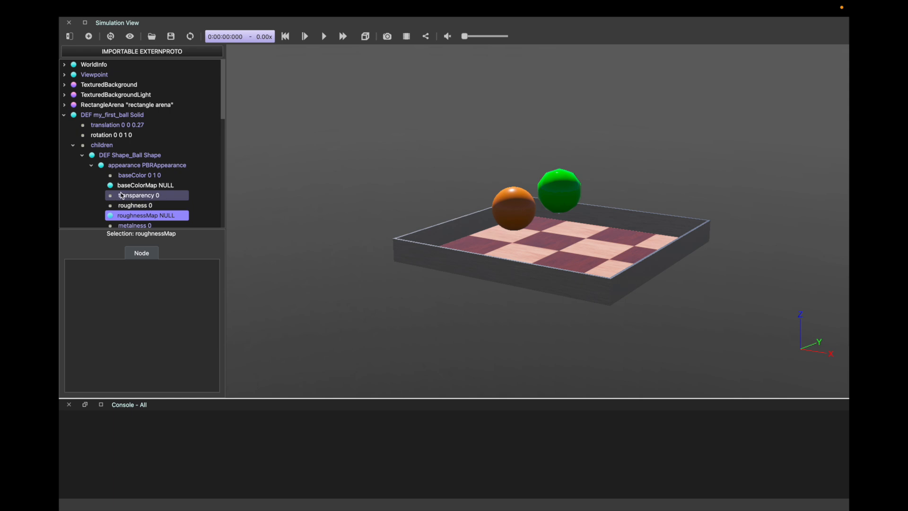
scroll(113, 190, "down", 2)
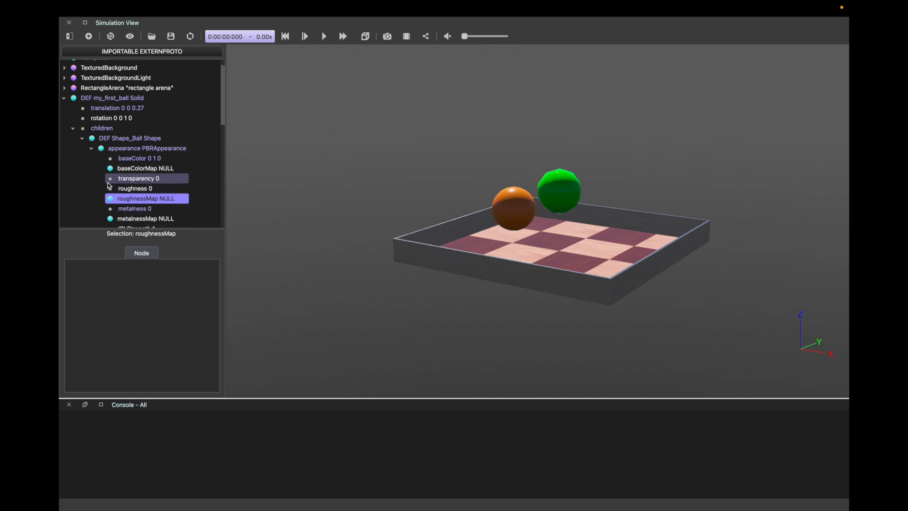
left_click(92, 149)
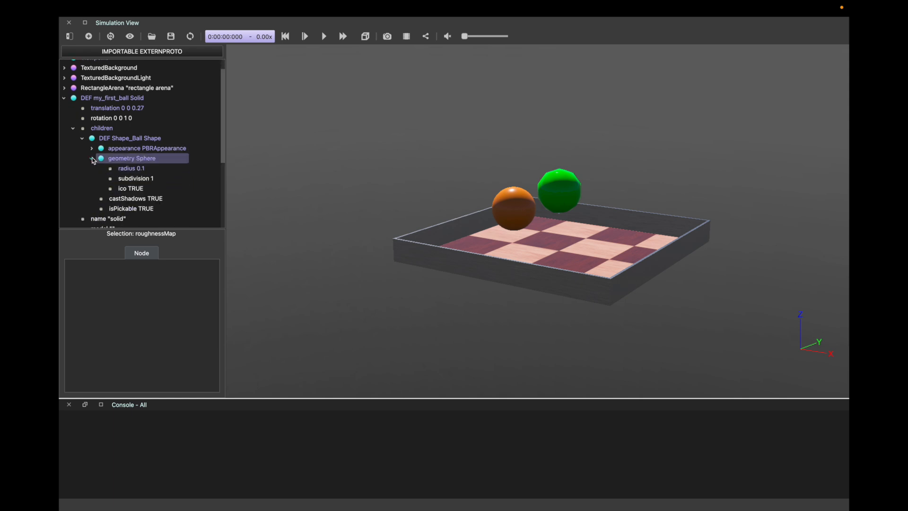
left_click(124, 169)
left_click(114, 140)
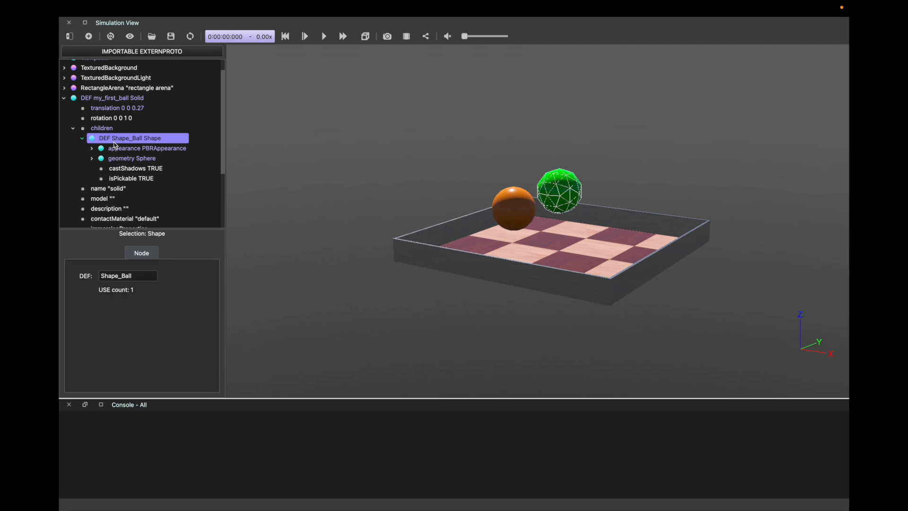
Step: Examine the my_first_ball Solid's bounding object and the density and mass fields of its Physics node
scroll(106, 199, "down", 1)
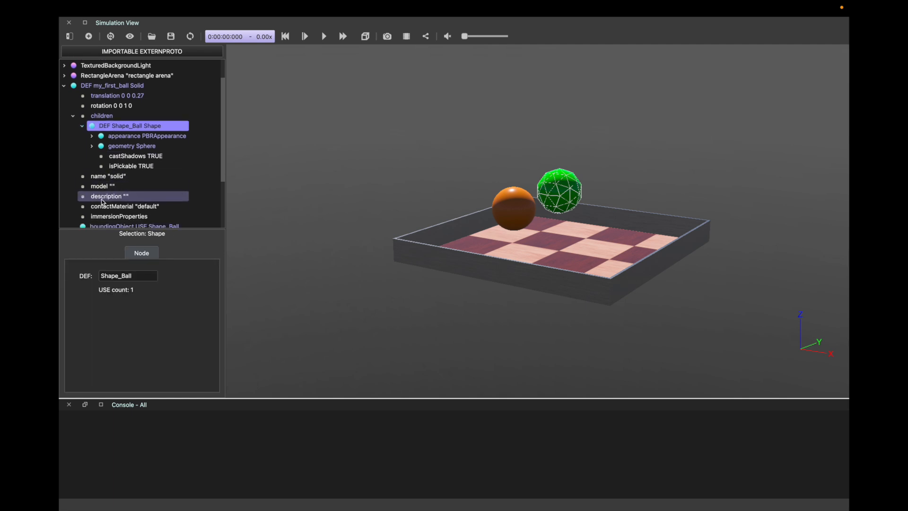
left_click(104, 226)
key("Down")
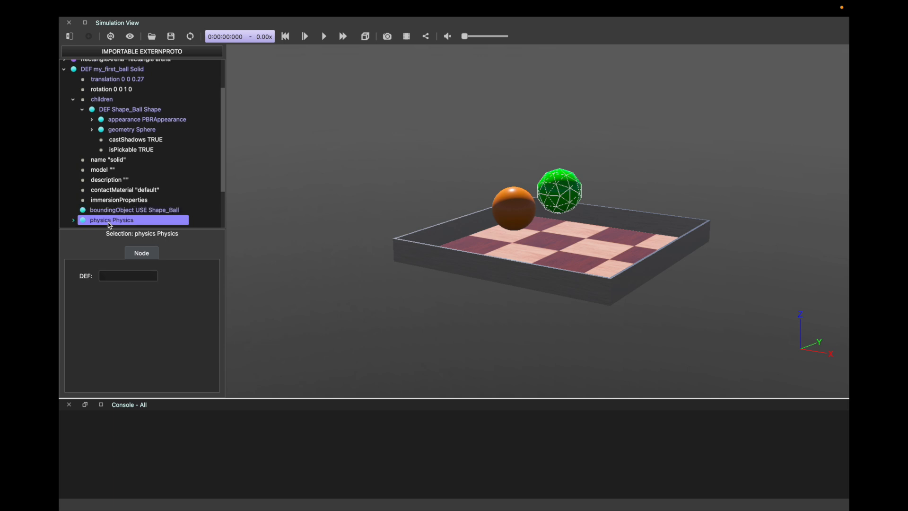
scroll(101, 189, "down", 2)
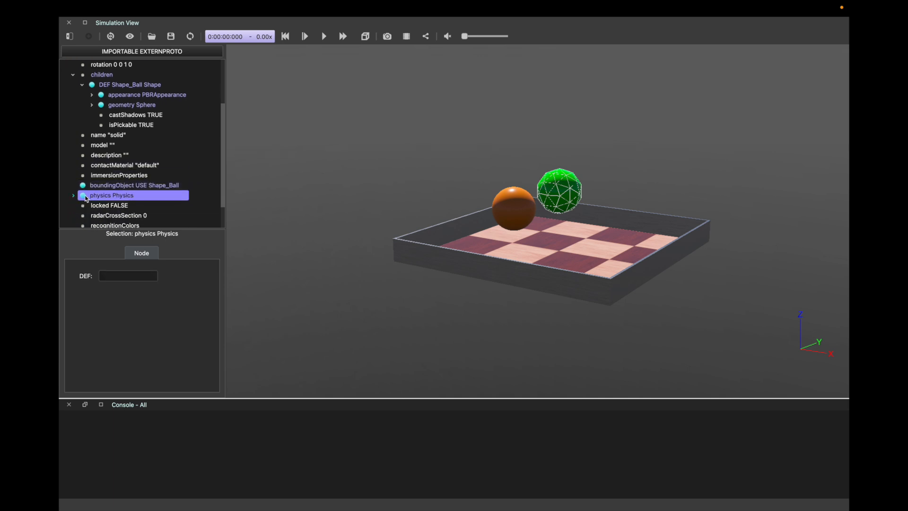
left_click(74, 195)
scroll(128, 200, "down", 2)
scroll(129, 202, "down", 2)
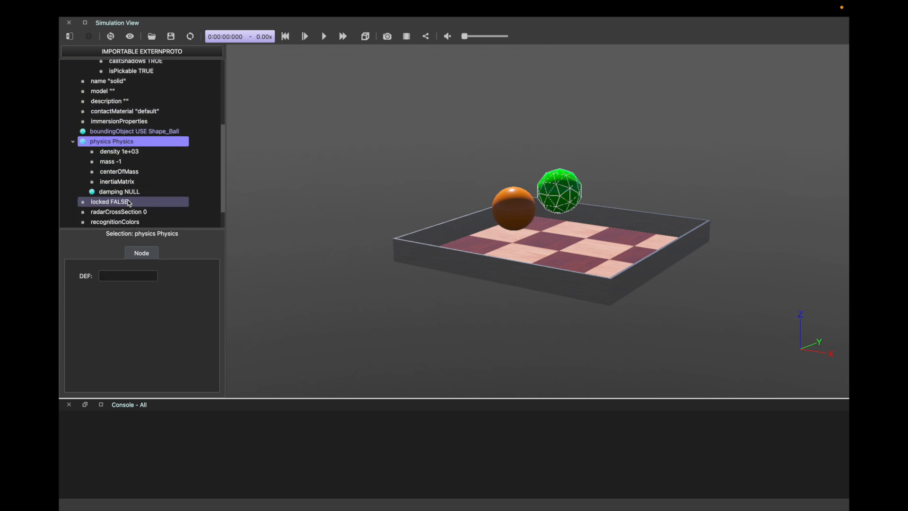
left_click(146, 194)
left_click(147, 152)
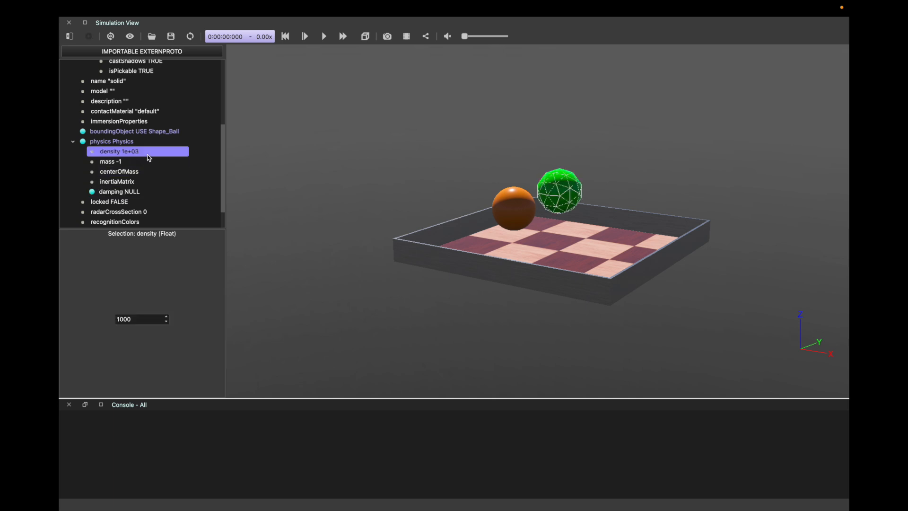
left_click(150, 163)
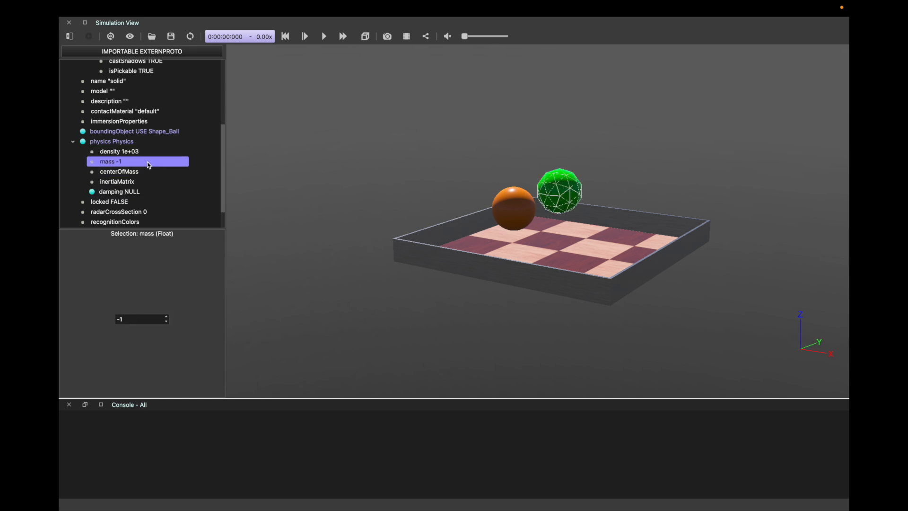
Step: Collapse the my_first_ball Solid in the scene tree and save the world file
scroll(138, 142, "up", 7)
left_click(133, 126)
left_click(137, 136)
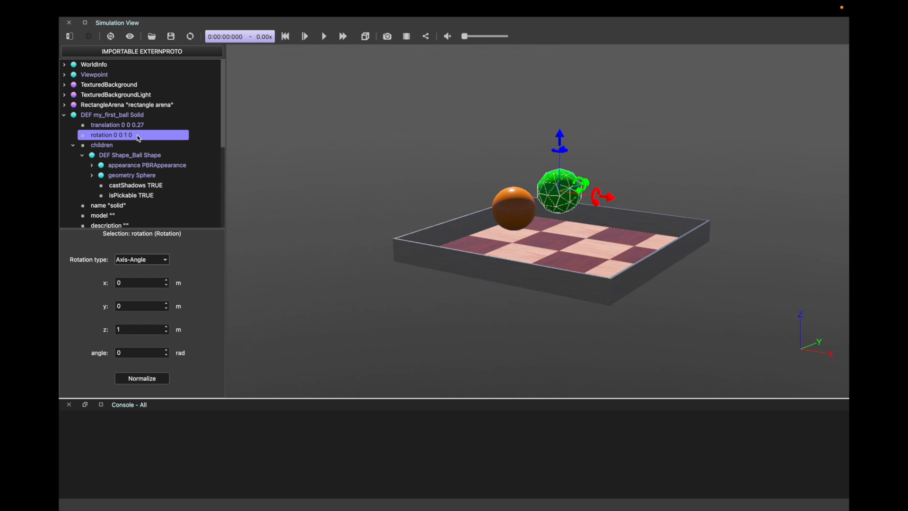
left_click(64, 115)
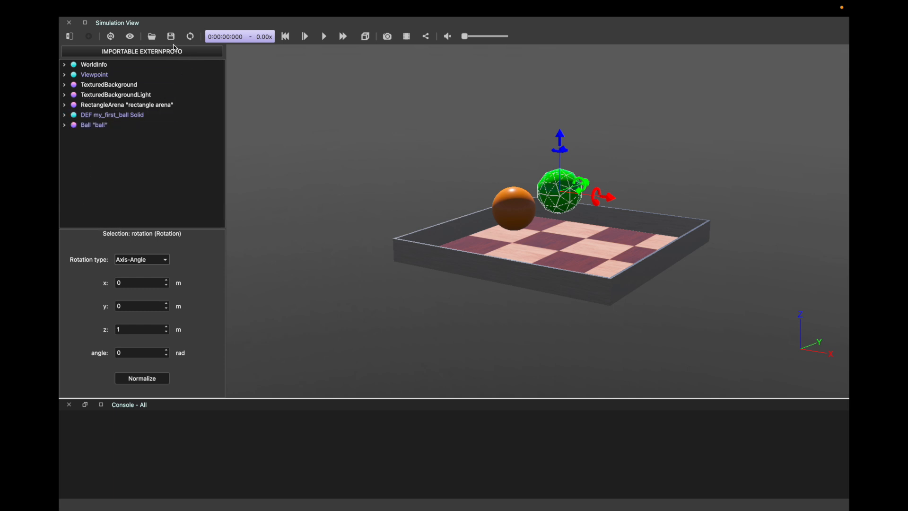
left_click(171, 36)
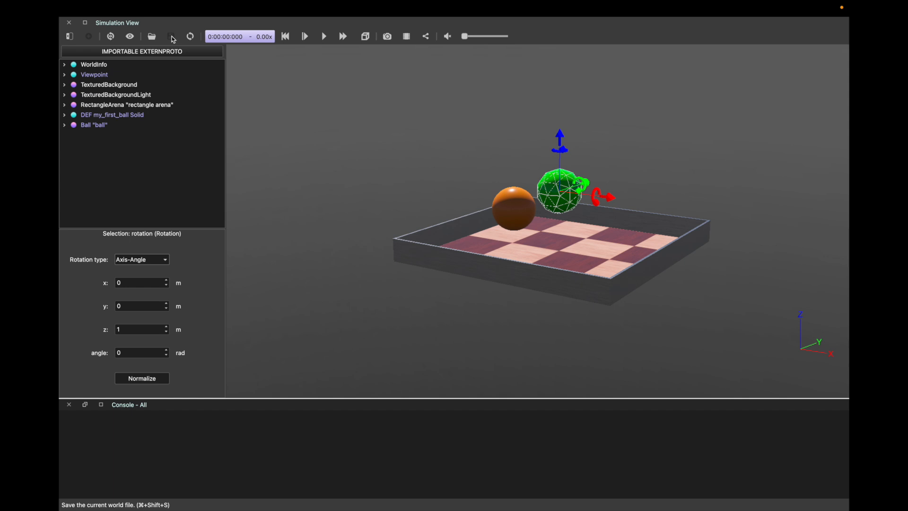
Step: Start adding a node after the RectangleArena and browse the Webots Projects PROTO robots to gctronic's E-puck (Robot)
left_click(105, 104)
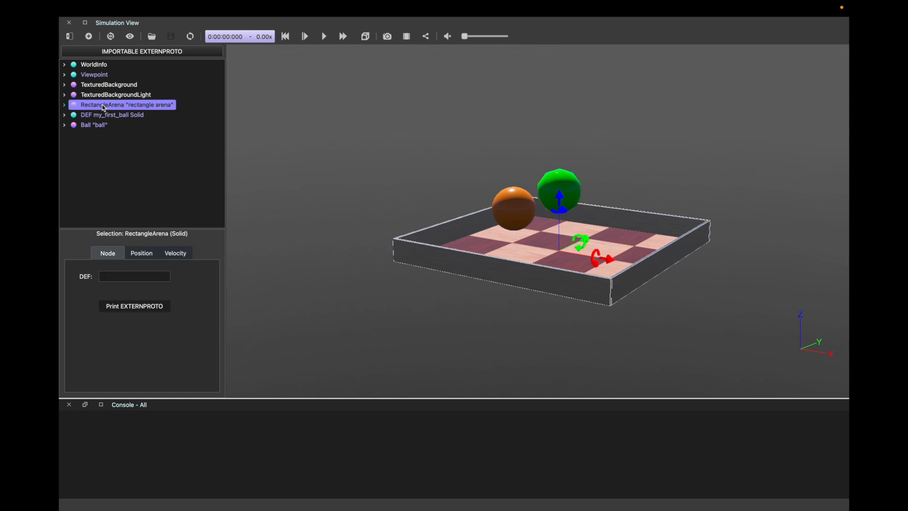
left_click(89, 36)
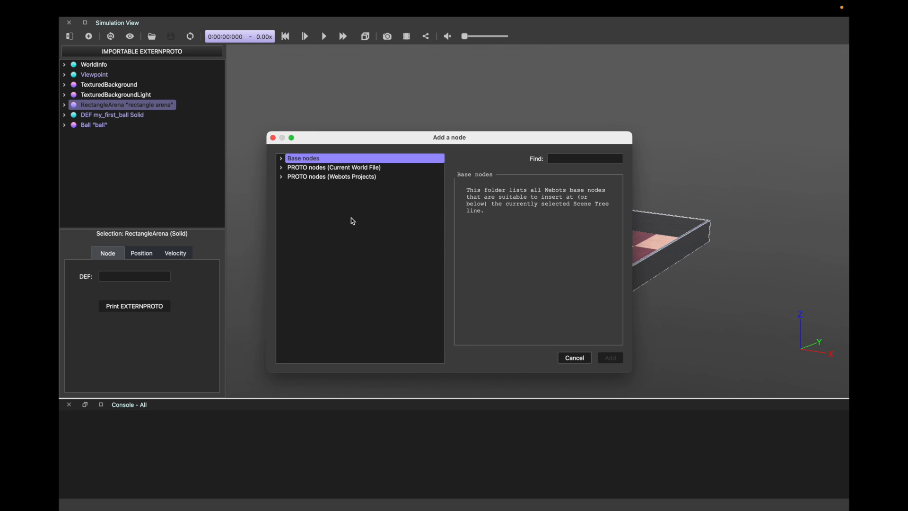
left_click(282, 176)
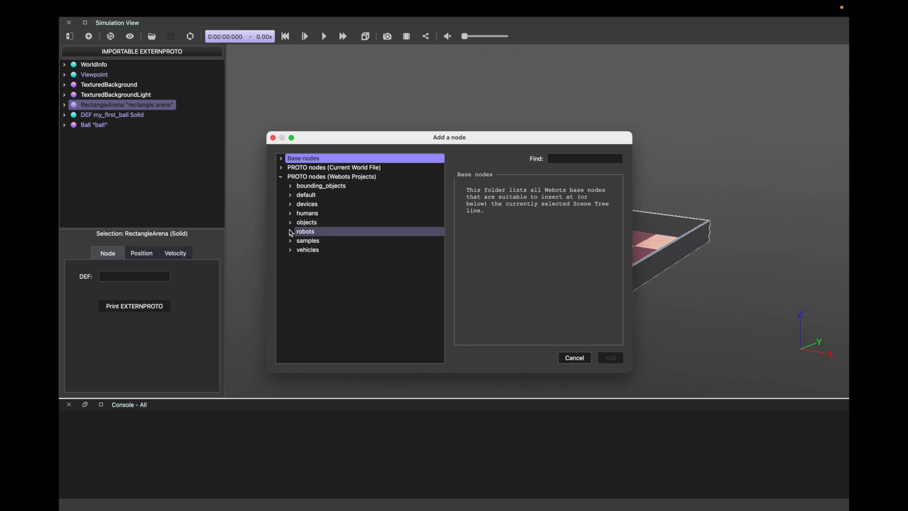
left_click(291, 232)
scroll(299, 274, "down", 4)
left_click(299, 251)
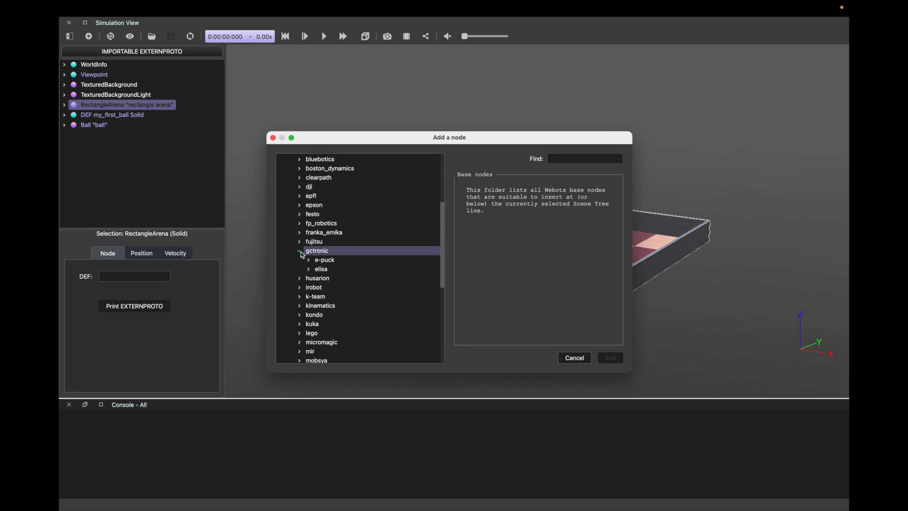
left_click(309, 260)
left_click(349, 269)
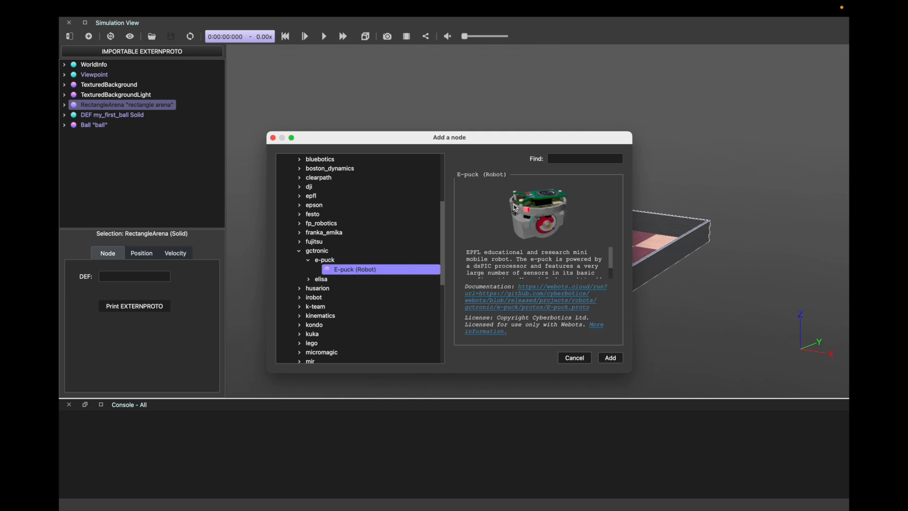
Step: Search the available nodes for e-puck and add the E-puck (Robot) to the world
left_click(568, 158)
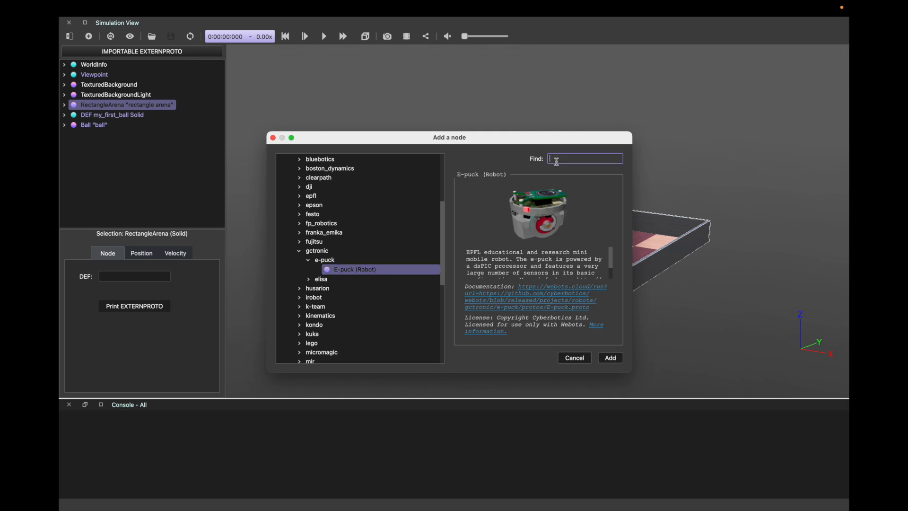
type("e-puck")
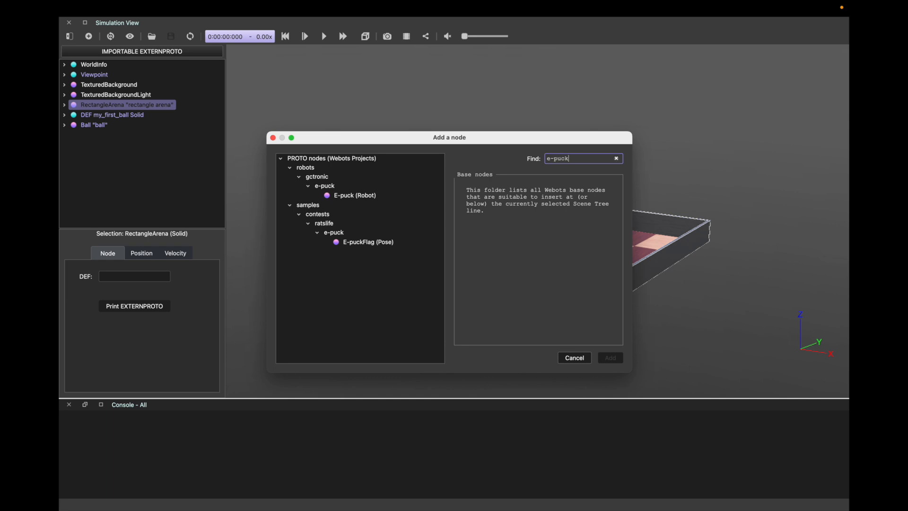
left_click(356, 195)
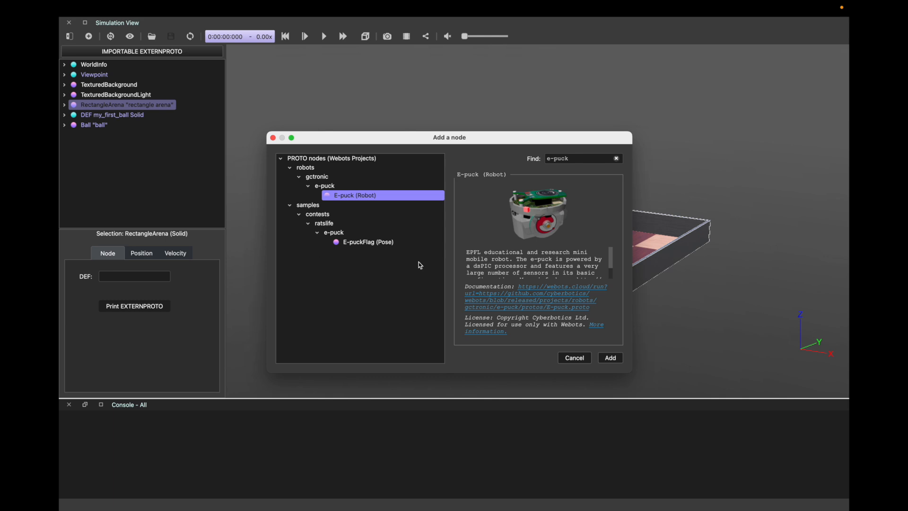
left_click(615, 360)
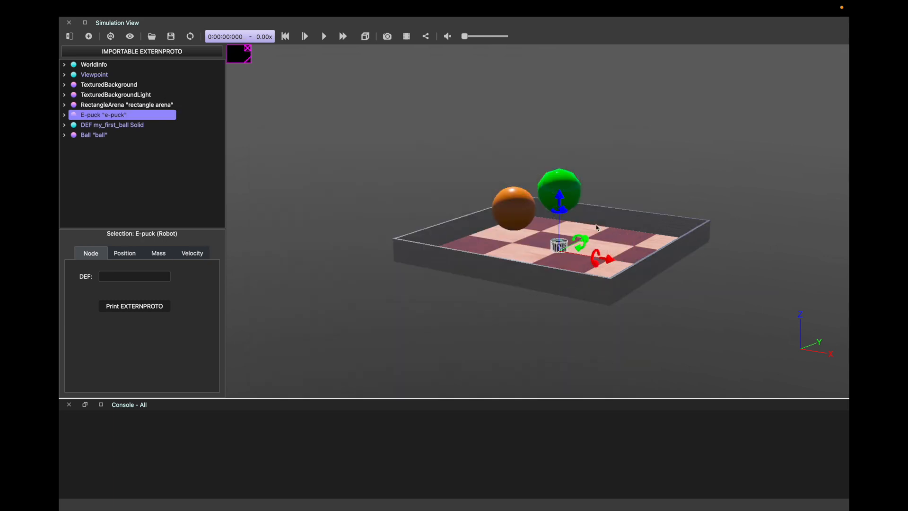
Step: Save the world and test it with a real-time simulation run of about five seconds, ending with a reset to the initial state
left_click(171, 36)
left_click(326, 38)
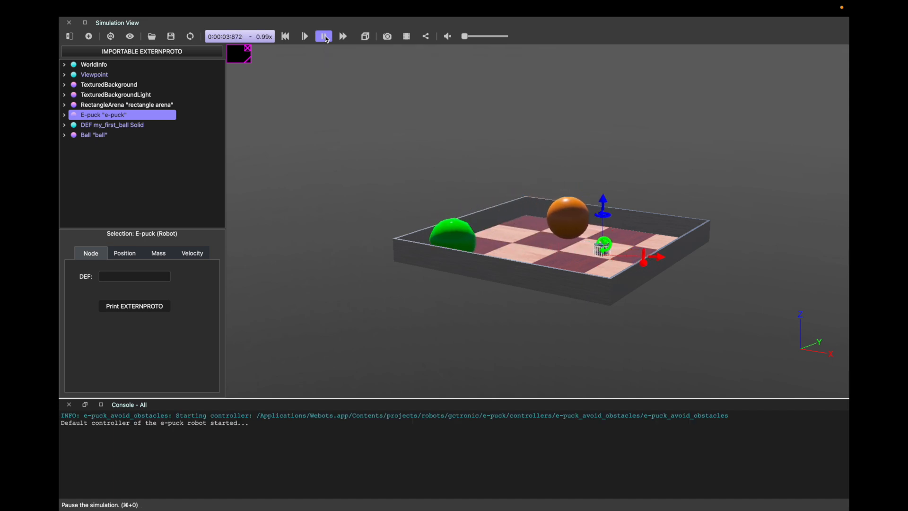
left_click(326, 38)
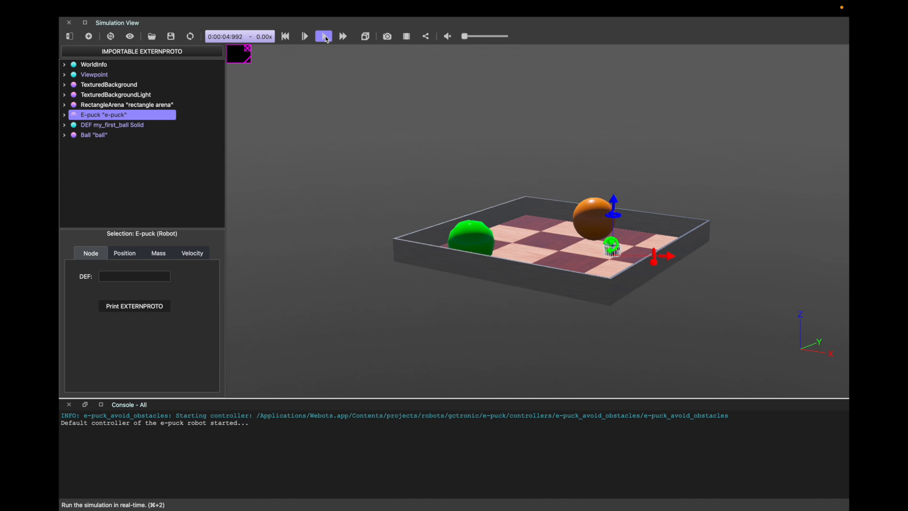
left_click(471, 242)
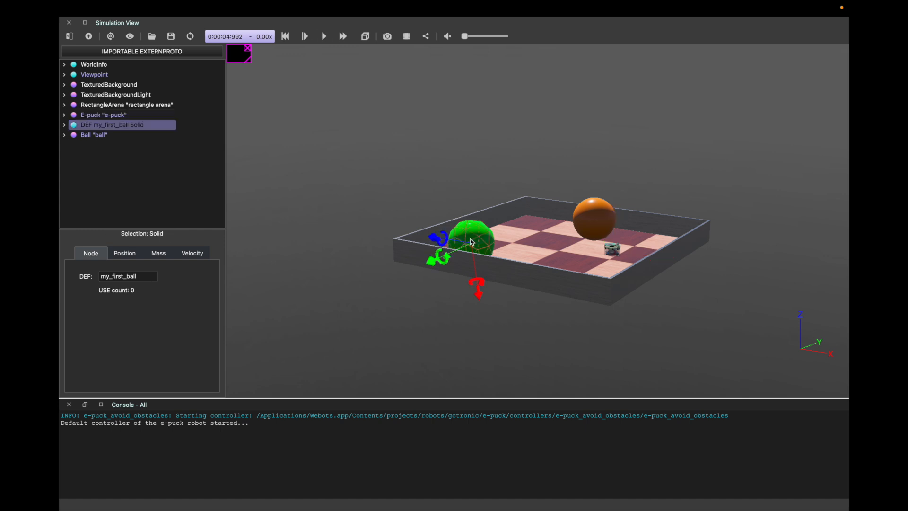
left_click(285, 36)
Step: Move the E-puck along the x axis to a translation of 0.16 0 0 and save the world file
scroll(556, 246, "up", 10)
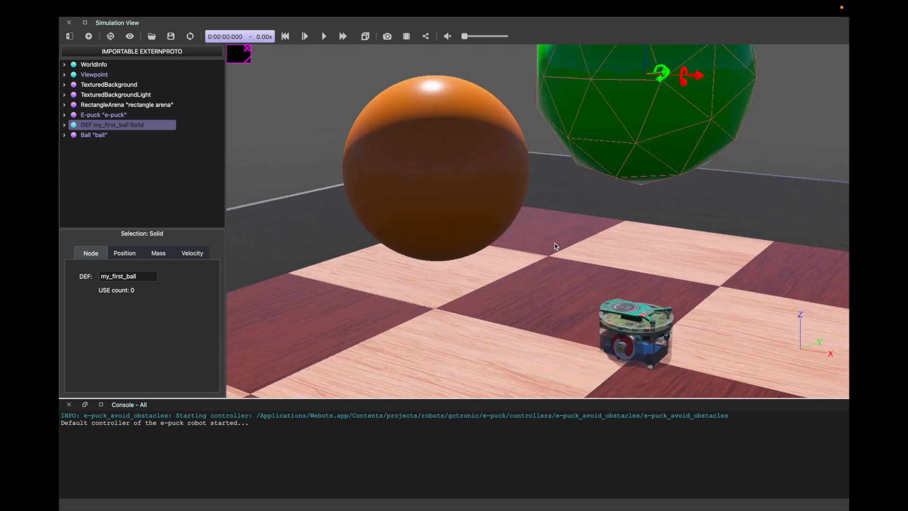
scroll(555, 246, "down", 6)
scroll(554, 247, "up", 2)
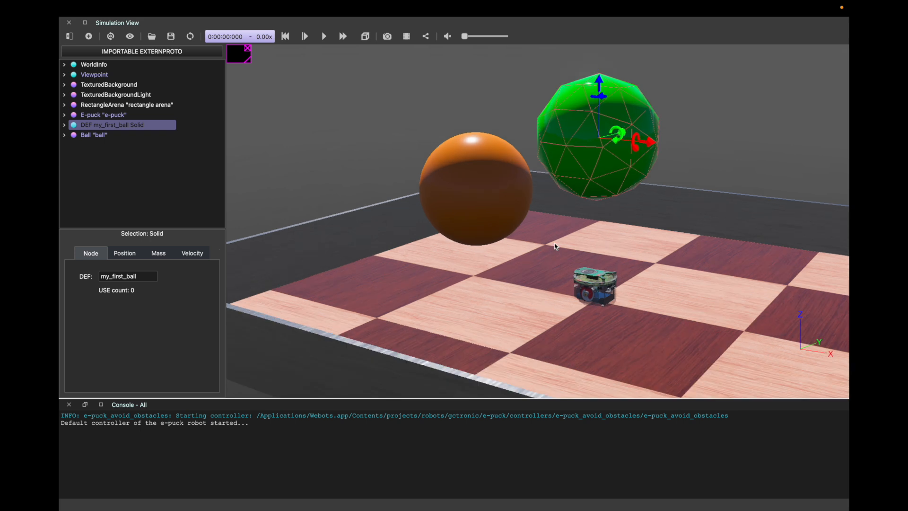
left_click(598, 282)
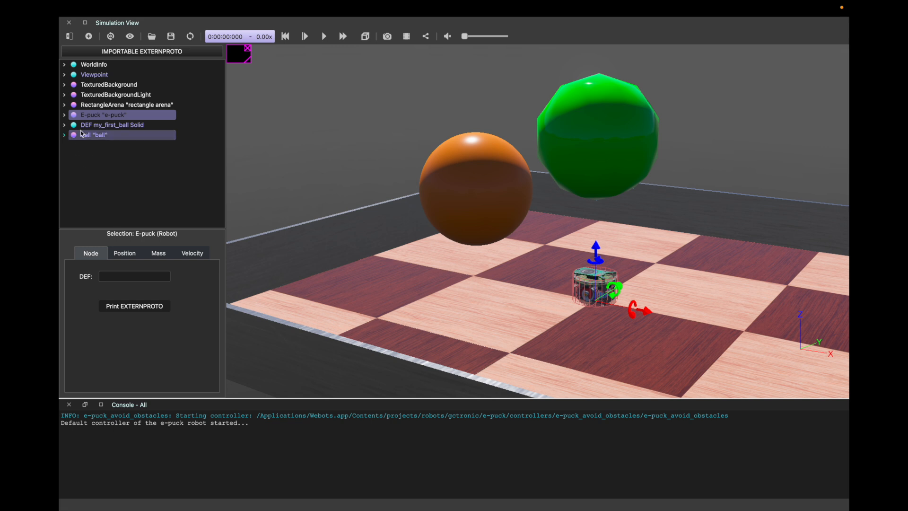
left_click(65, 115)
left_click(97, 125)
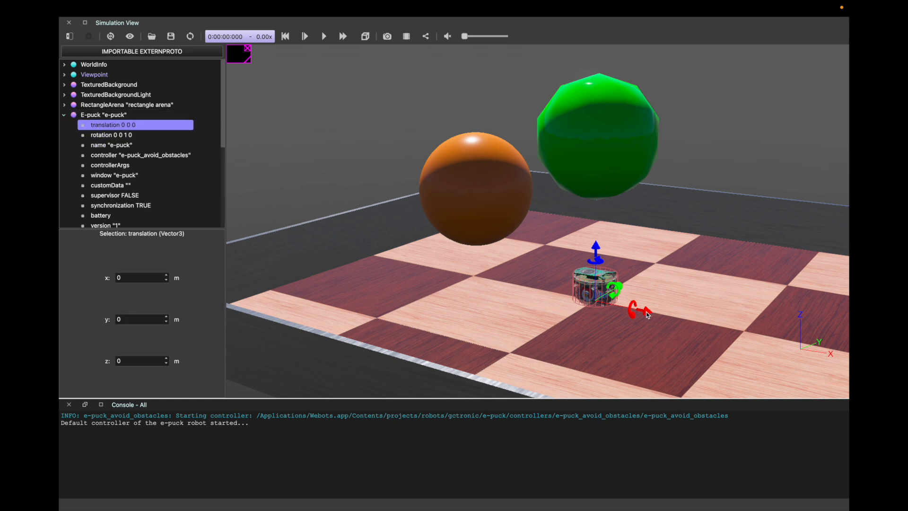
left_click_drag(647, 312, 748, 330)
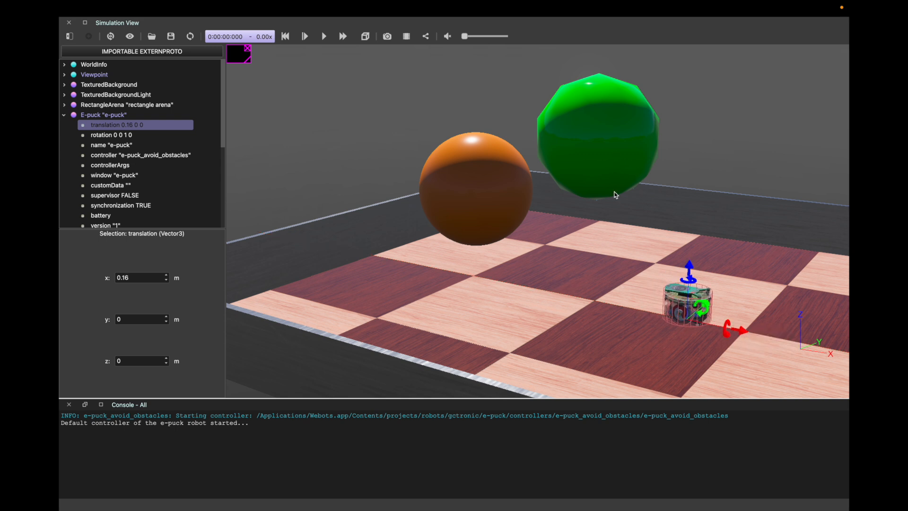
scroll(585, 232, "down", 10)
scroll(585, 232, "up", 8)
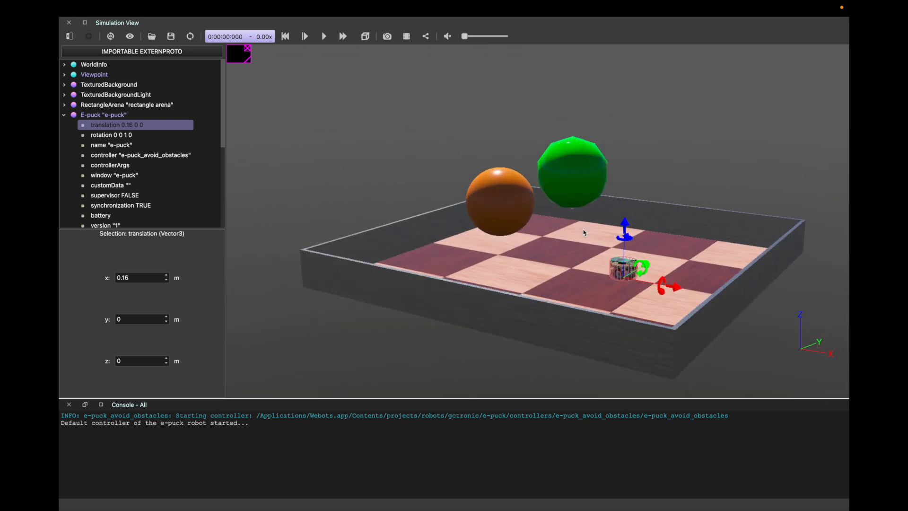
left_click(467, 372)
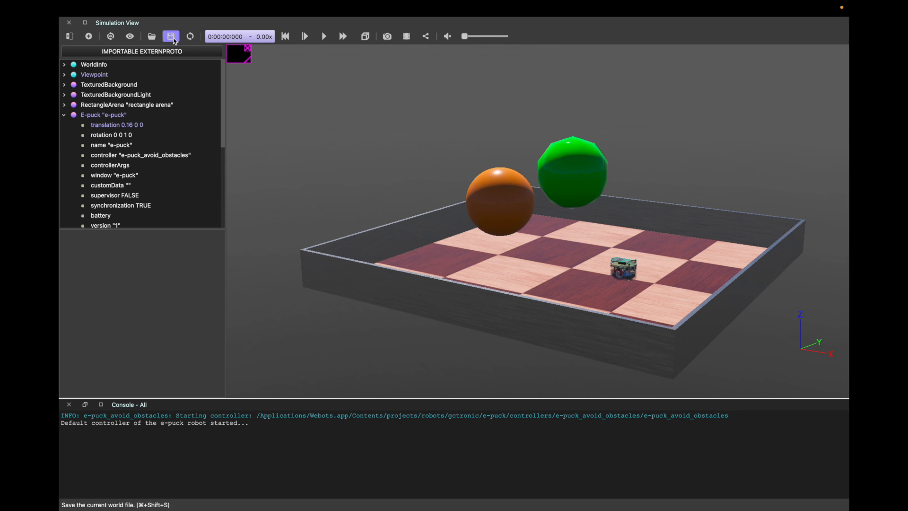
left_click(173, 37)
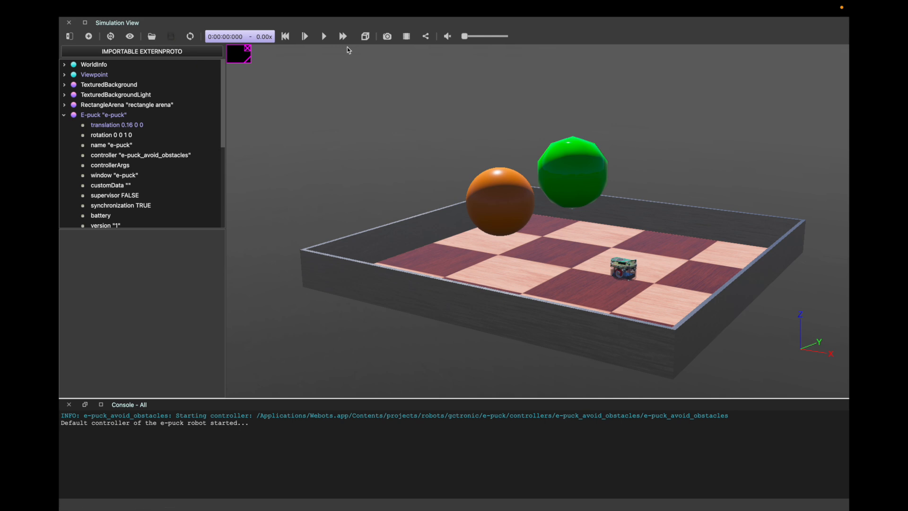
Step: Run the simulation in real time to watch the E-puck drive around the arena from above, and reset it at the end
left_click(325, 38)
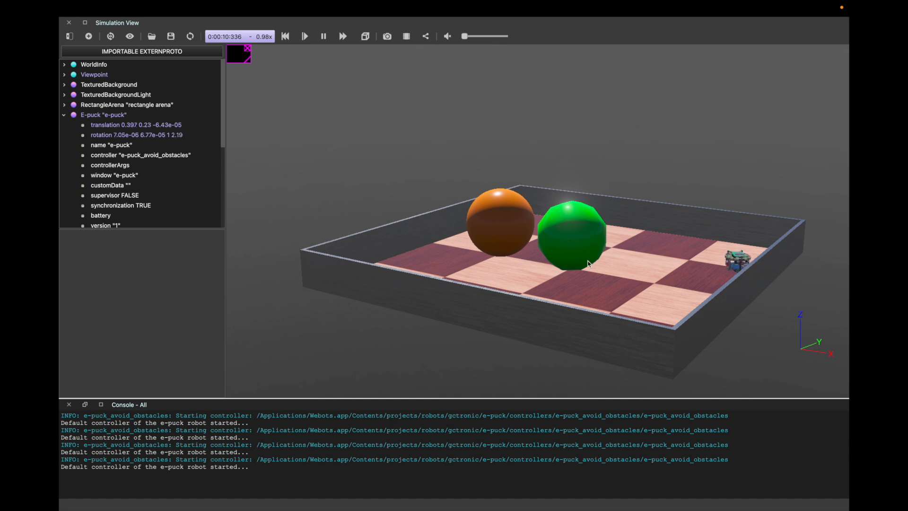
left_click_drag(591, 244, 592, 289)
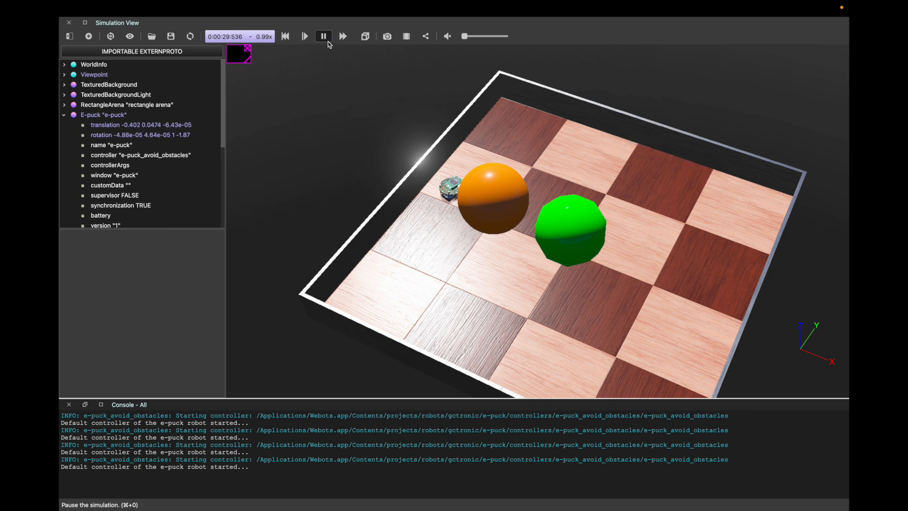
left_click(324, 37)
left_click(285, 37)
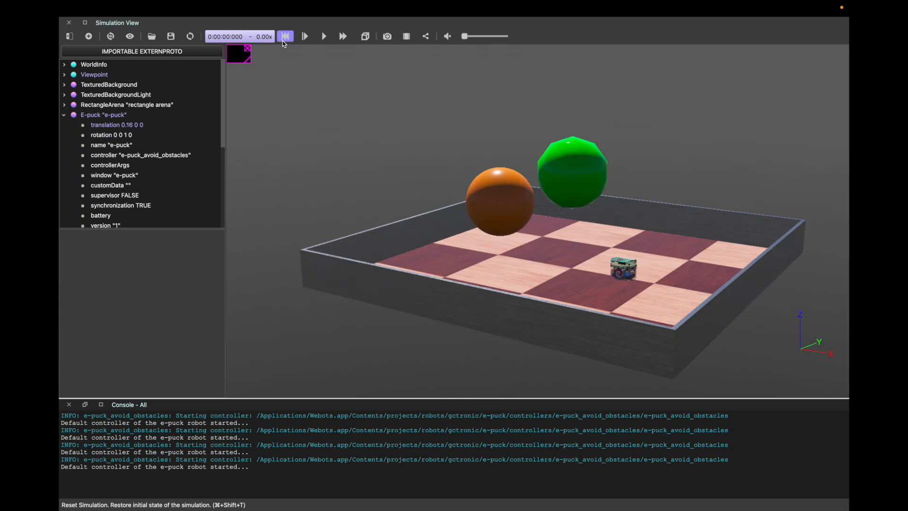
Step: Check the controllers available for the E-puck without changing the selection, and open its e-puck_avoid_obstacles controller source for editing
left_click(102, 115)
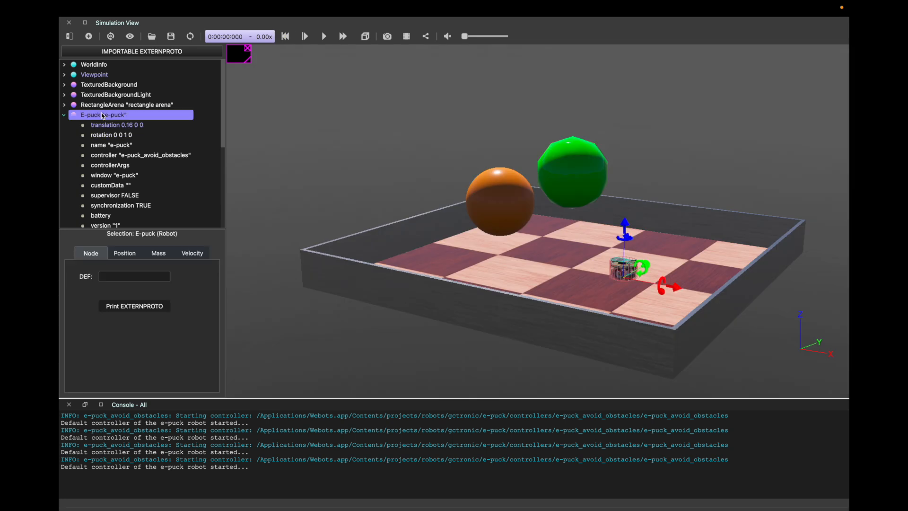
left_click(136, 158)
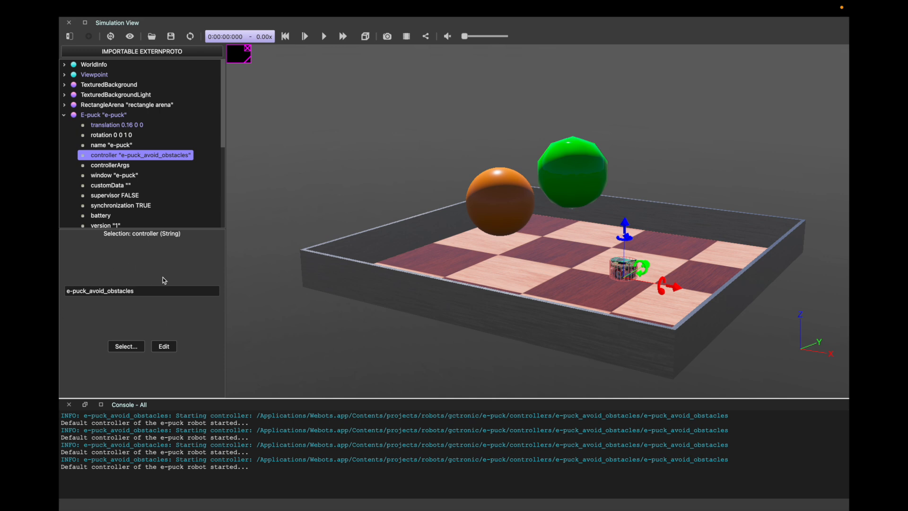
left_click(125, 347)
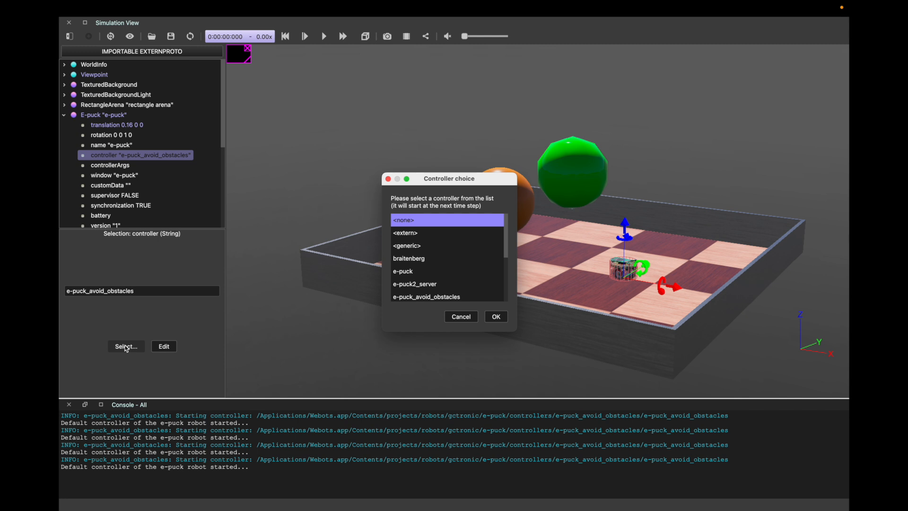
left_click(460, 317)
left_click(170, 350)
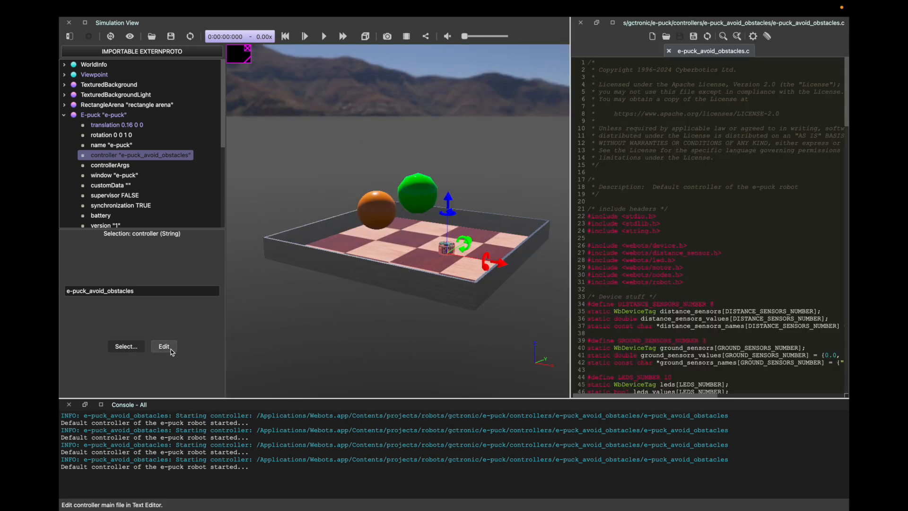